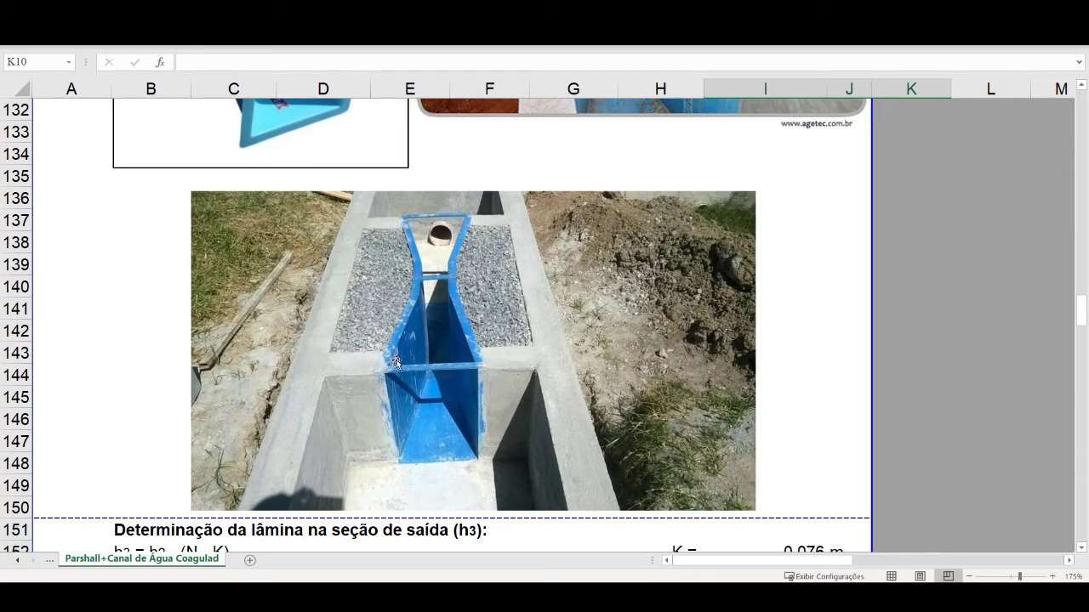
Examine the Parshall characteristics in Table 2 and the flume dimension diagram beneath it
{"action": "scroll", "coordinate": [455, 325], "scroll_direction": "up", "scroll_amount": 7}
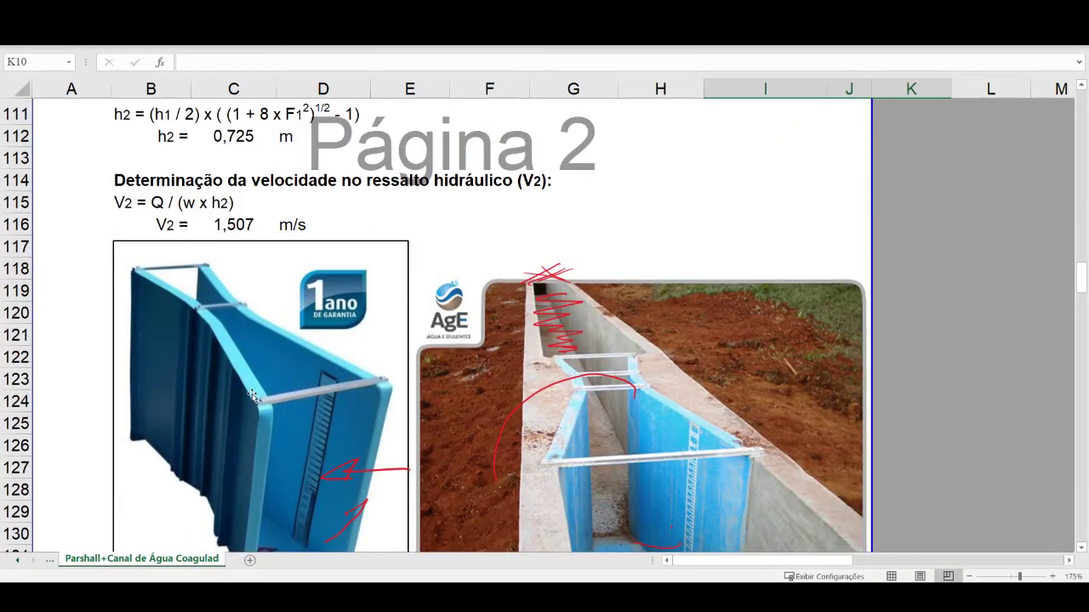
{"action": "scroll", "coordinate": [255, 382], "scroll_direction": "up", "scroll_amount": 19}
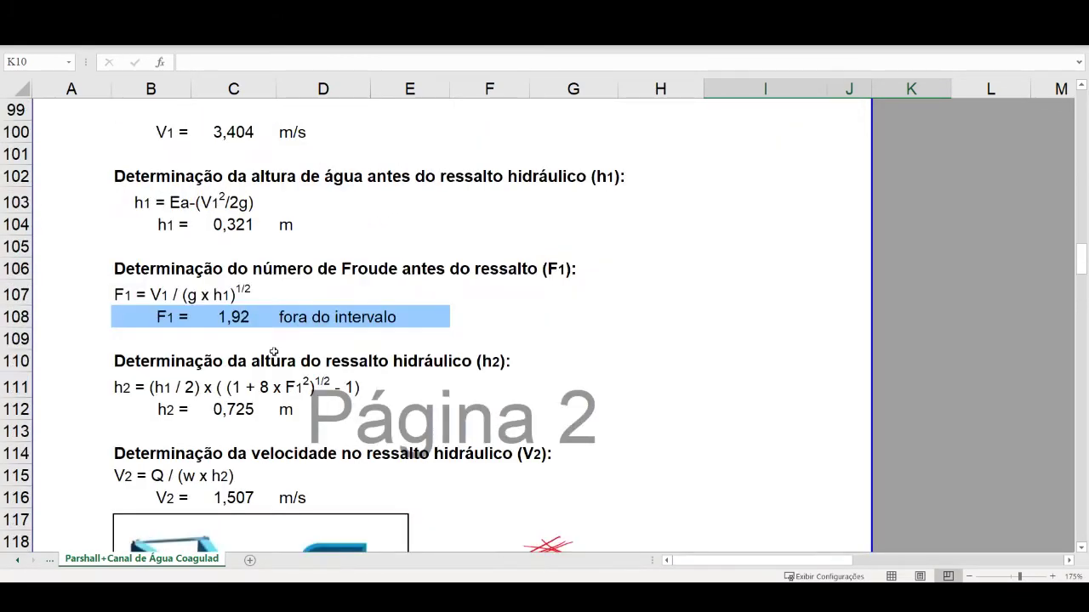
{"action": "scroll", "coordinate": [304, 342], "scroll_direction": "up", "scroll_amount": 12}
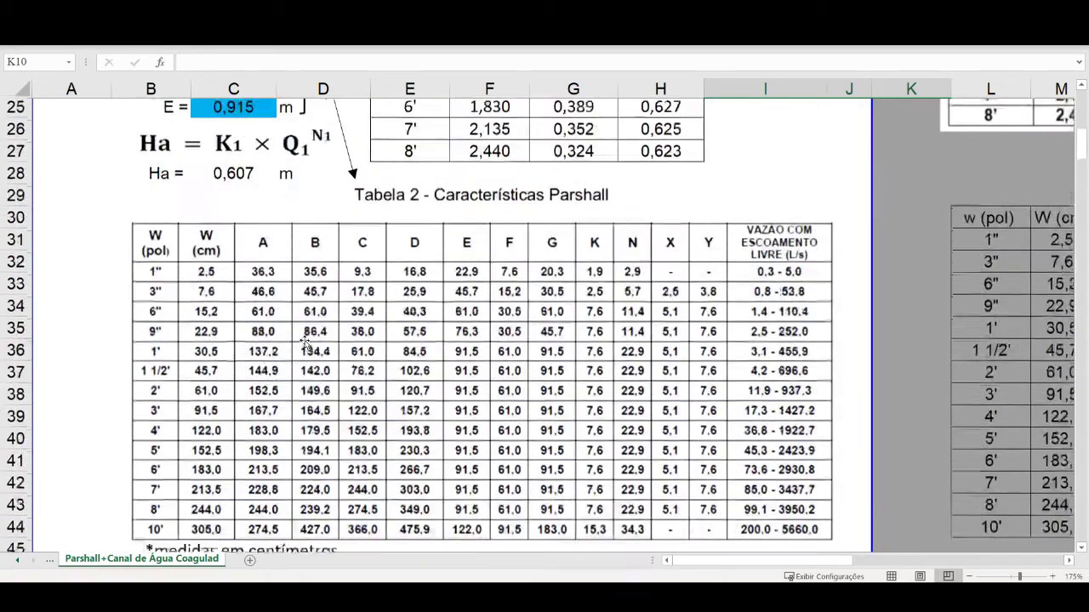
{"action": "scroll", "coordinate": [304, 342], "scroll_direction": "down", "scroll_amount": 6}
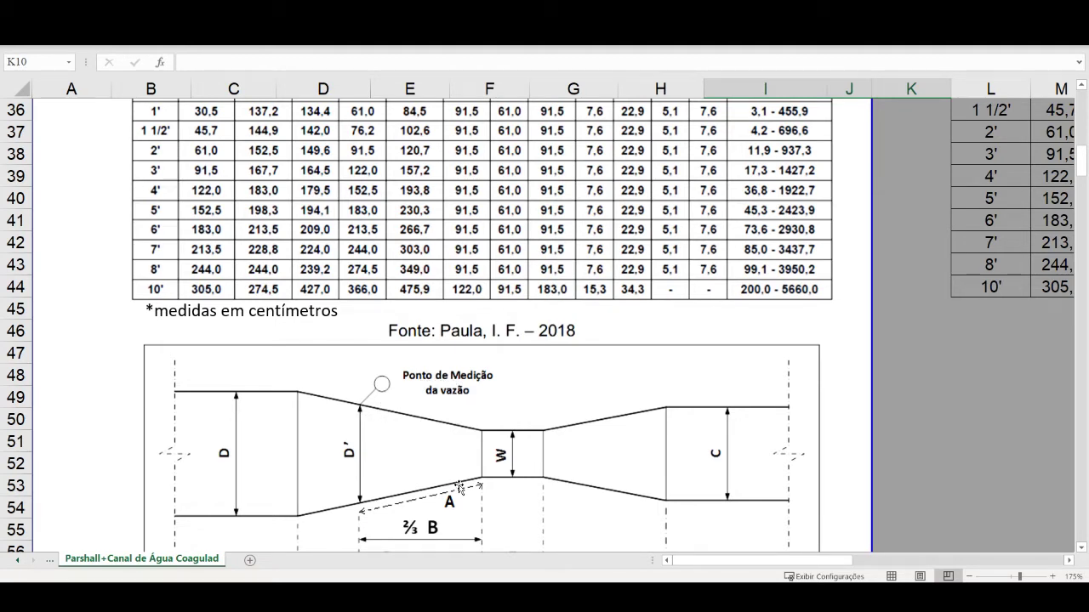
{"action": "scroll", "coordinate": [458, 486], "scroll_direction": "down", "scroll_amount": 2}
{"action": "scroll", "coordinate": [459, 486], "scroll_direction": "down", "scroll_amount": 2}
{"action": "scroll", "coordinate": [458, 487], "scroll_direction": "up", "scroll_amount": 5}
{"action": "scroll", "coordinate": [458, 487], "scroll_direction": "up", "scroll_amount": 3}
{"action": "scroll", "coordinate": [459, 487], "scroll_direction": "down", "scroll_amount": 4}
{"action": "scroll", "coordinate": [364, 426], "scroll_direction": "up", "scroll_amount": 5}
{"action": "scroll", "coordinate": [371, 427], "scroll_direction": "down", "scroll_amount": 2}
{"action": "scroll", "coordinate": [371, 427], "scroll_direction": "down", "scroll_amount": 1}
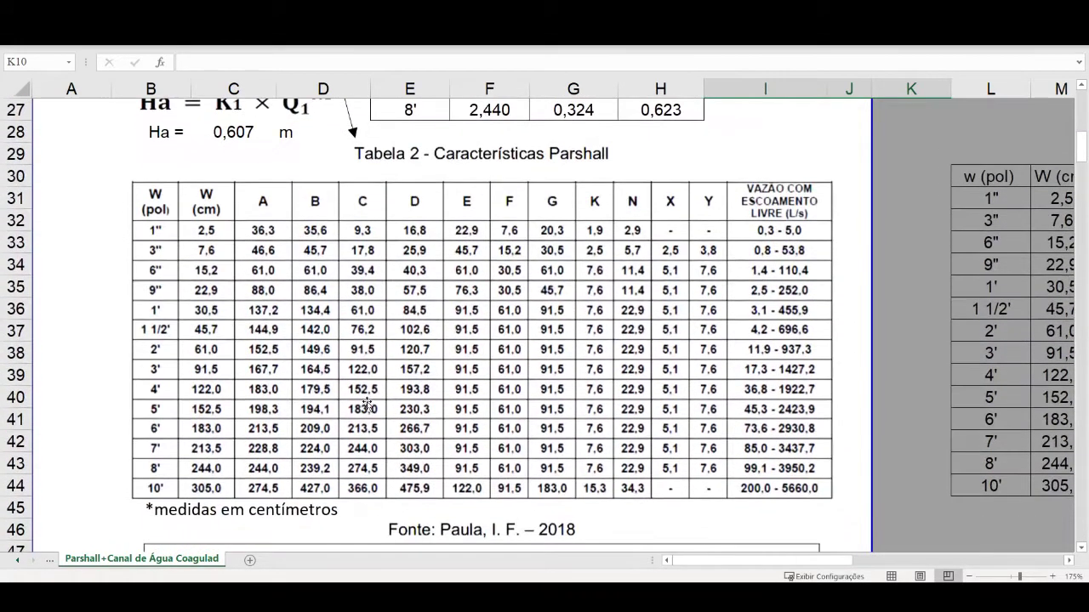
Enlarge Table 2 and draw red ink arrows pointing to the free-flow discharge column and the W (pol) column
{"action": "key", "text": "super+space"}
{"action": "scroll", "coordinate": [471, 358], "scroll_direction": "up", "scroll_amount": 1}
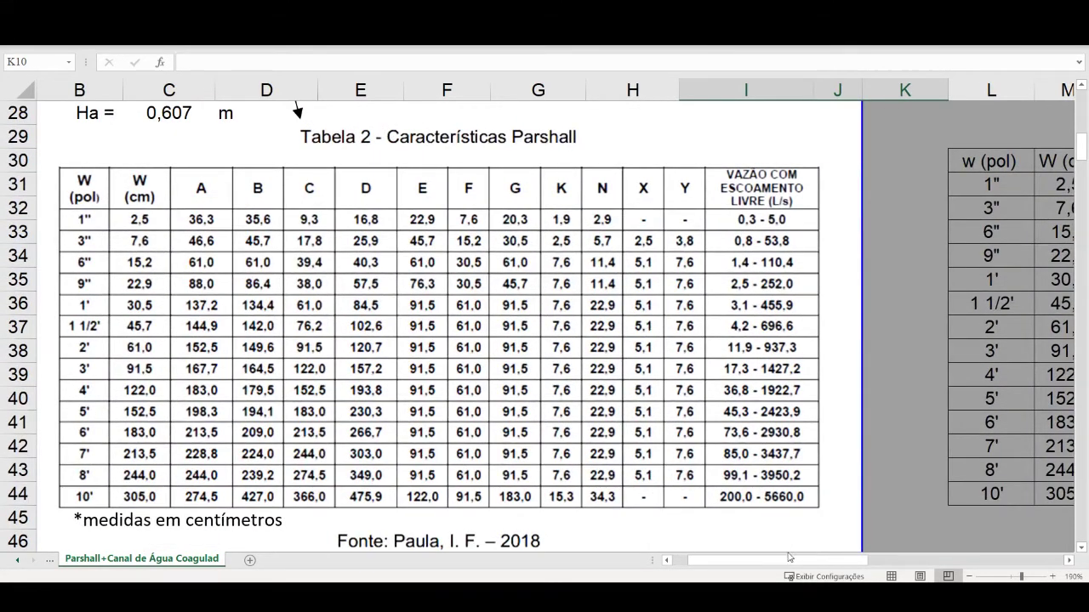
{"action": "left_click_drag", "start_coordinate": [782, 559], "coordinate": [750, 559]}
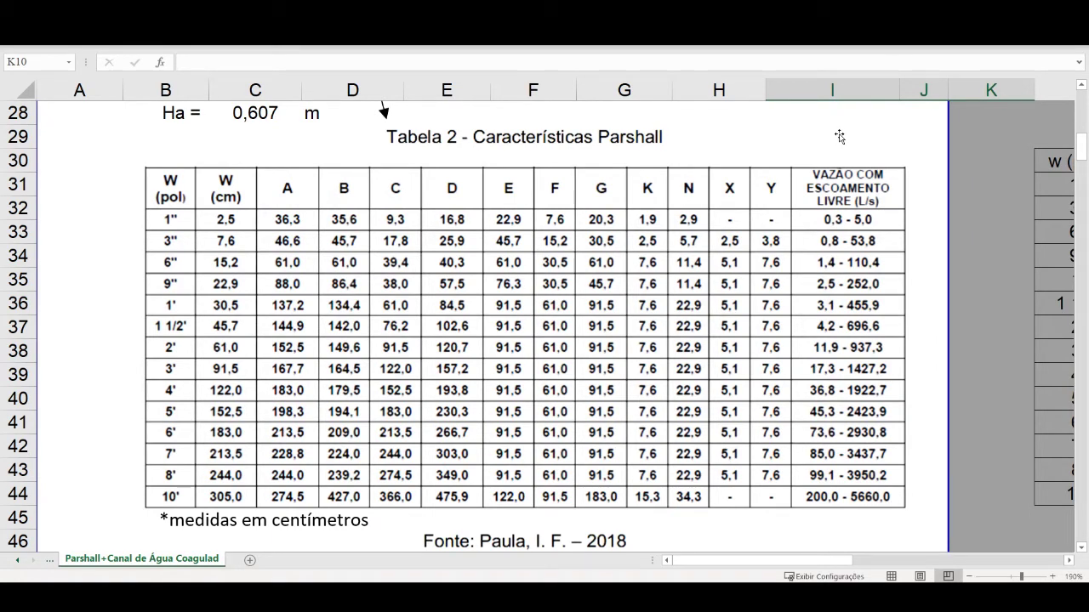
{"action": "mouse_move", "coordinate": [853, 128]}
{"action": "left_mouse_down"}
{"action": "mouse_move", "coordinate": [848, 153]}
{"action": "mouse_move", "coordinate": [876, 145]}
{"action": "mouse_move", "coordinate": [832, 150]}
{"action": "left_mouse_up"}
{"action": "left_click", "coordinate": [204, 193]}
{"action": "mouse_move", "coordinate": [155, 142]}
{"action": "left_mouse_down"}
{"action": "mouse_move", "coordinate": [153, 156]}
{"action": "mouse_move", "coordinate": [168, 146]}
{"action": "left_mouse_up"}
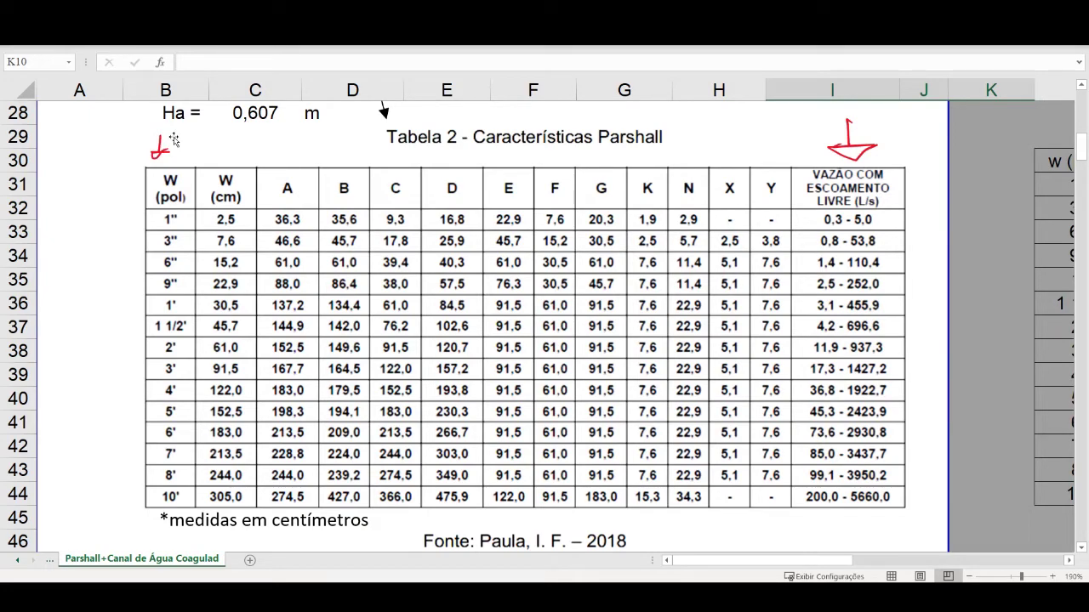
Handwrite 11,4 and 29,5 in red ink beside the rows of Table 2 and circle both values
{"action": "scroll", "coordinate": [170, 243], "scroll_direction": "down", "scroll_amount": 8}
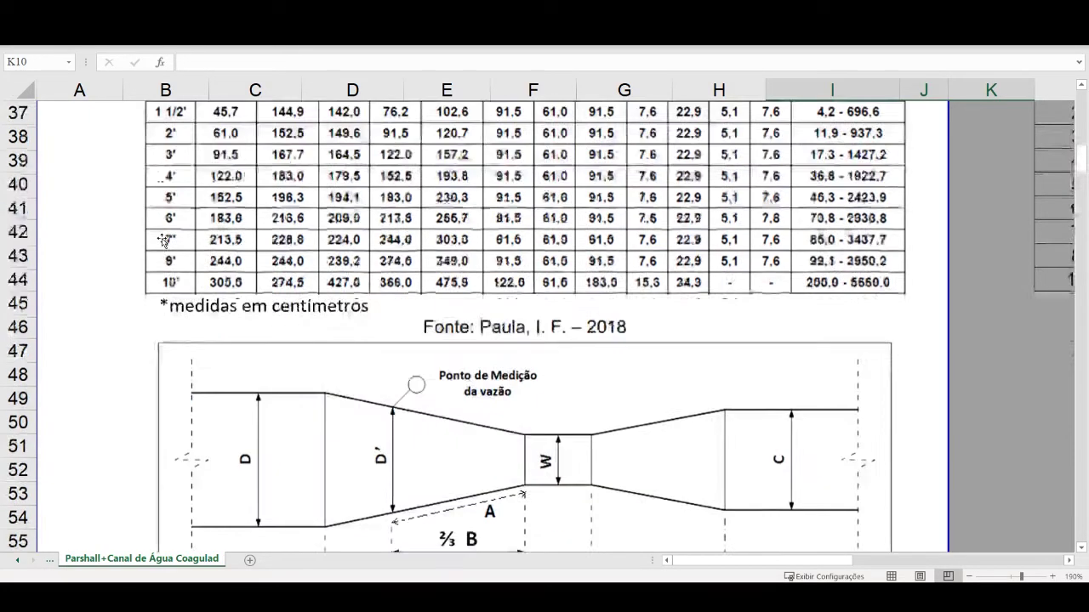
{"action": "scroll", "coordinate": [248, 402], "scroll_direction": "up", "scroll_amount": 2}
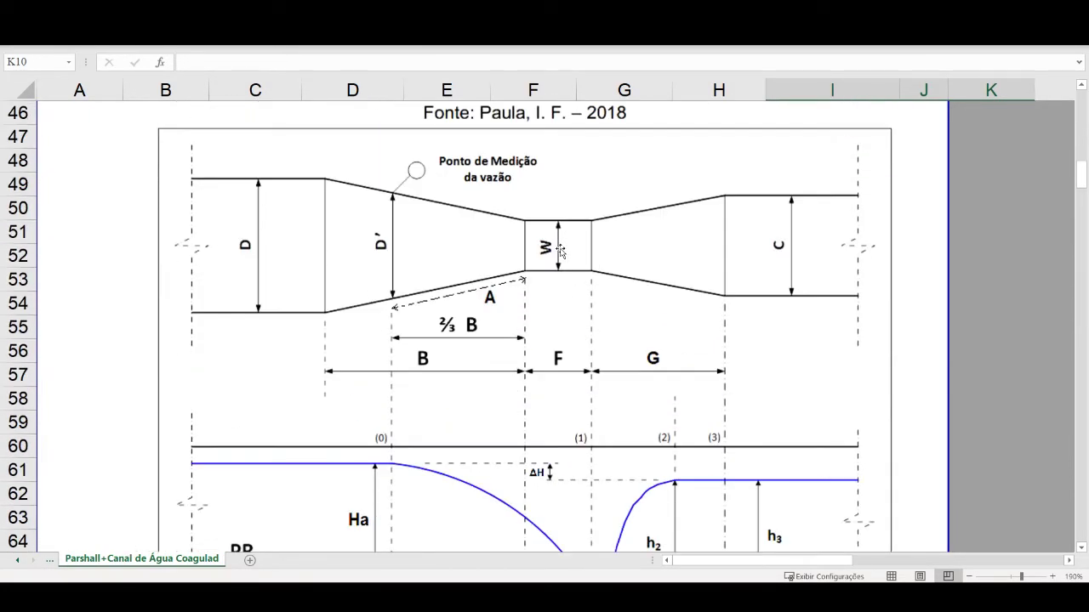
{"action": "scroll", "coordinate": [566, 268], "scroll_direction": "down", "scroll_amount": 20}
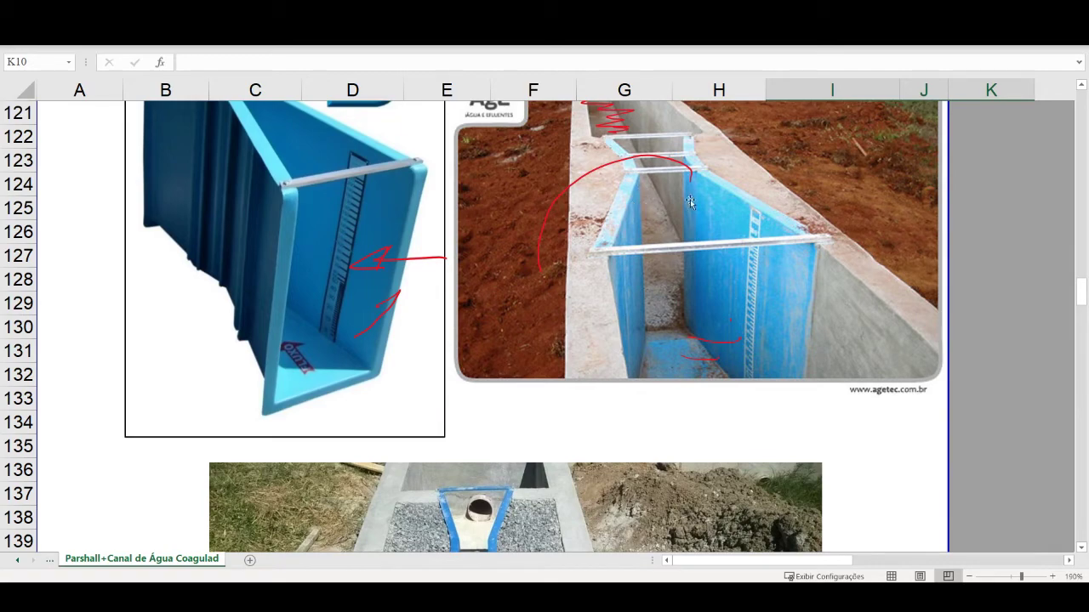
{"action": "scroll", "coordinate": [701, 205], "scroll_direction": "up", "scroll_amount": 1}
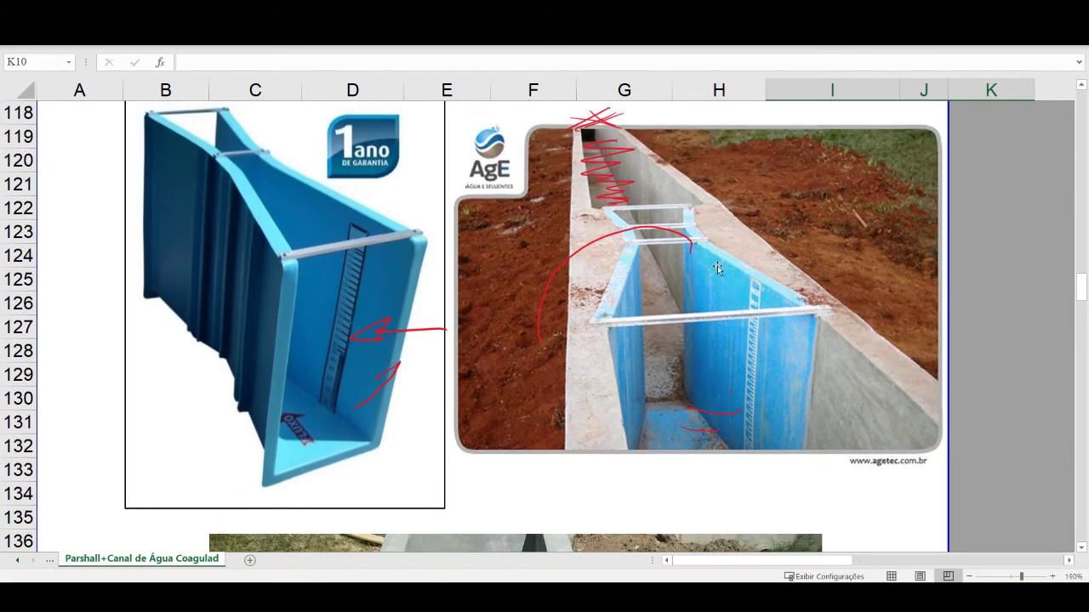
{"action": "left_click_drag", "start_coordinate": [1082, 289], "coordinate": [1083, 154]}
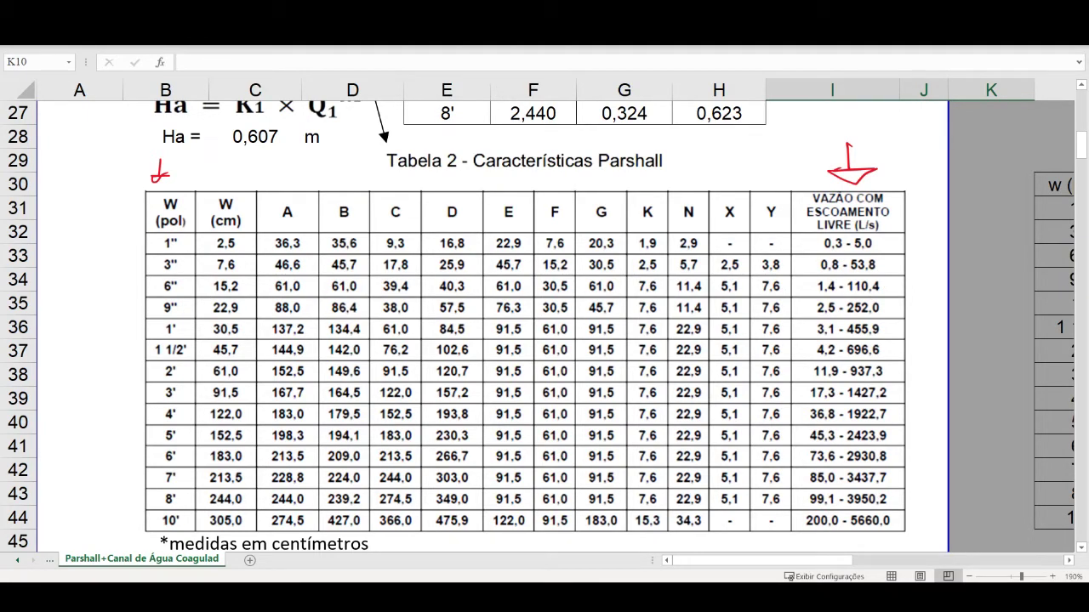
{"action": "mouse_move", "coordinate": [55, 262]}
{"action": "left_mouse_down"}
{"action": "mouse_move", "coordinate": [57, 280]}
{"action": "mouse_move", "coordinate": [86, 278]}
{"action": "left_mouse_up"}
{"action": "left_click_drag", "start_coordinate": [98, 255], "coordinate": [108, 276]}
{"action": "mouse_move", "coordinate": [38, 356]}
{"action": "left_mouse_down"}
{"action": "mouse_move", "coordinate": [81, 364]}
{"action": "mouse_move", "coordinate": [95, 349]}
{"action": "mouse_move", "coordinate": [96, 361]}
{"action": "left_mouse_up"}
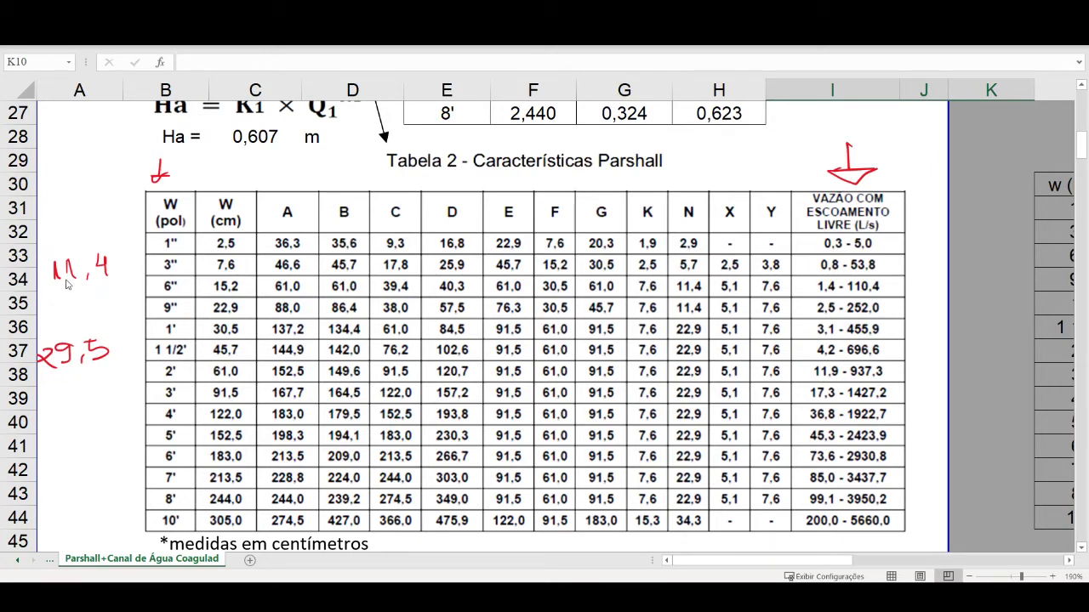
{"action": "mouse_move", "coordinate": [76, 316]}
{"action": "left_mouse_down"}
{"action": "mouse_move", "coordinate": [119, 276]}
{"action": "mouse_move", "coordinate": [55, 236]}
{"action": "mouse_move", "coordinate": [92, 294]}
{"action": "mouse_move", "coordinate": [118, 293]}
{"action": "left_mouse_up"}
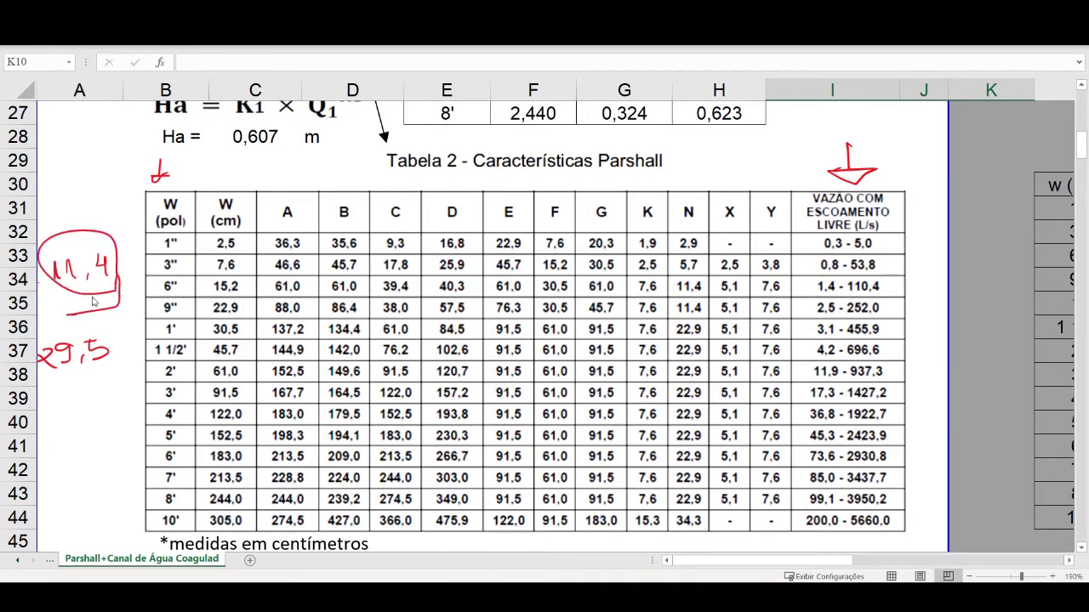
{"action": "mouse_move", "coordinate": [61, 336]}
{"action": "left_mouse_down"}
{"action": "mouse_move", "coordinate": [119, 358]}
{"action": "mouse_move", "coordinate": [42, 381]}
{"action": "mouse_move", "coordinate": [39, 342]}
{"action": "left_mouse_up"}
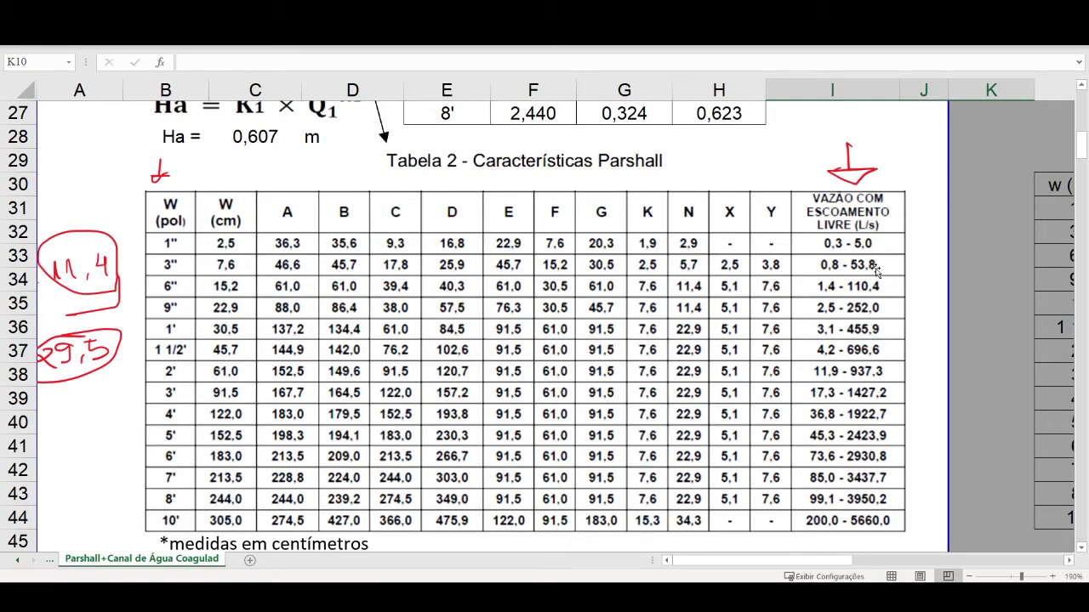
Set the Parshall size in cell G8 to 9"
{"action": "scroll", "coordinate": [847, 362], "scroll_direction": "up", "scroll_amount": 2}
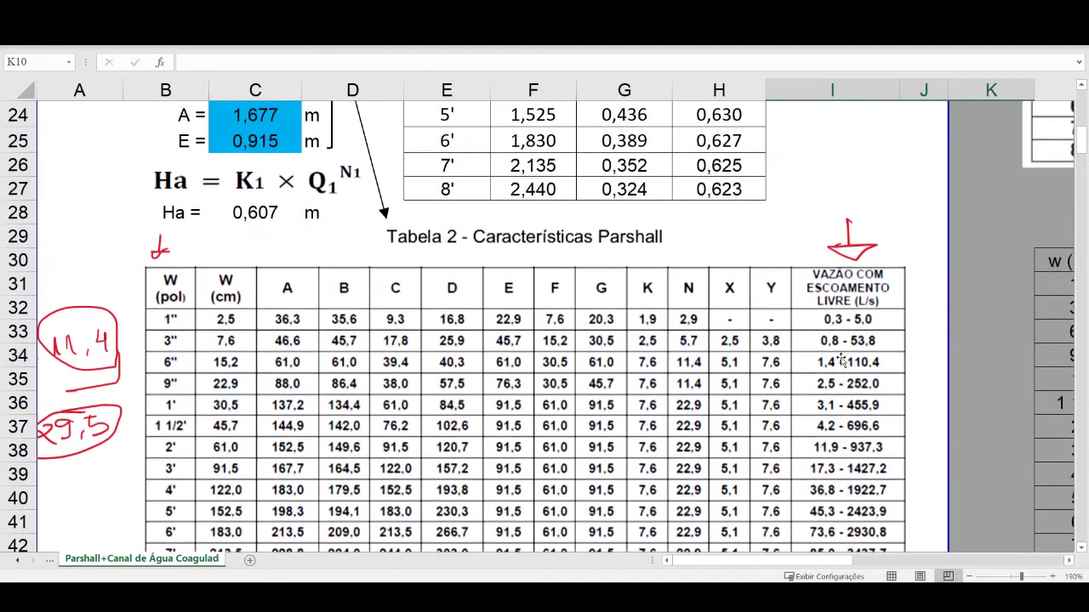
{"action": "scroll", "coordinate": [842, 362], "scroll_direction": "up", "scroll_amount": 4}
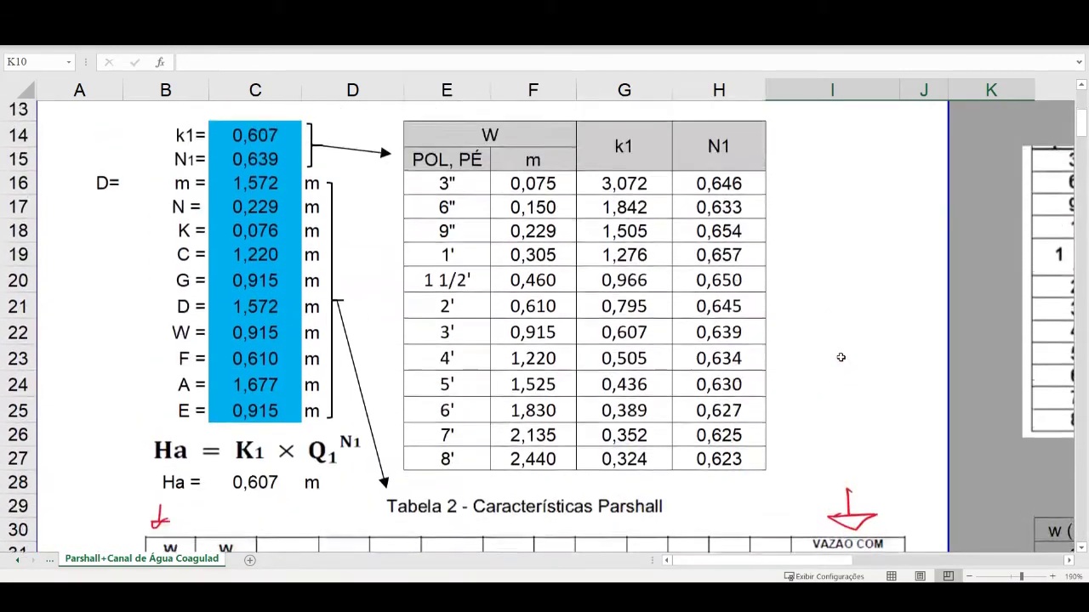
{"action": "scroll", "coordinate": [840, 357], "scroll_direction": "up", "scroll_amount": 2}
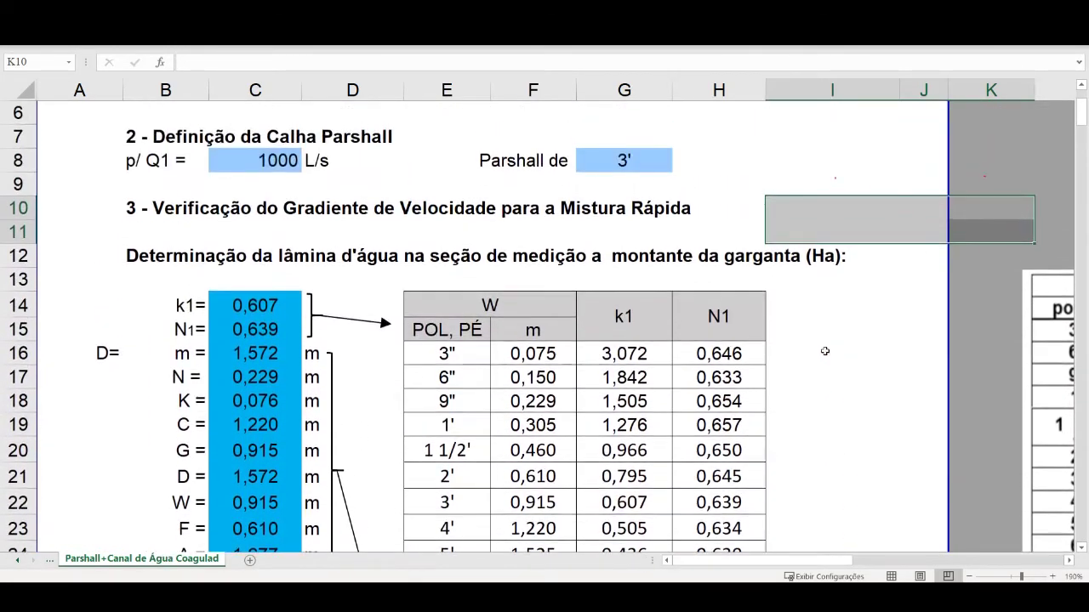
{"action": "left_click", "coordinate": [619, 160]}
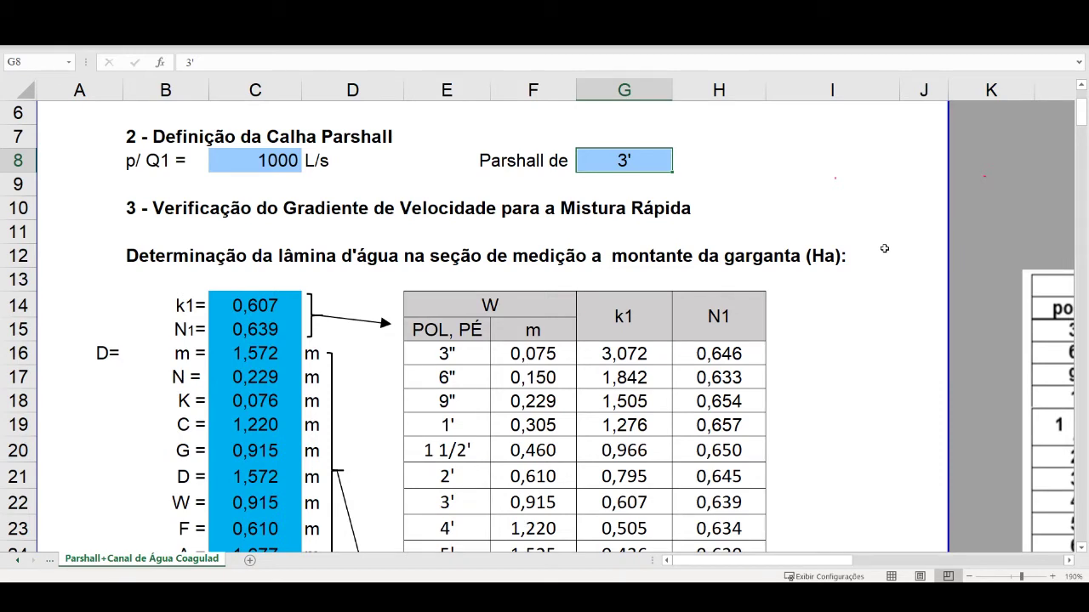
{"action": "type", "text": "9\""}
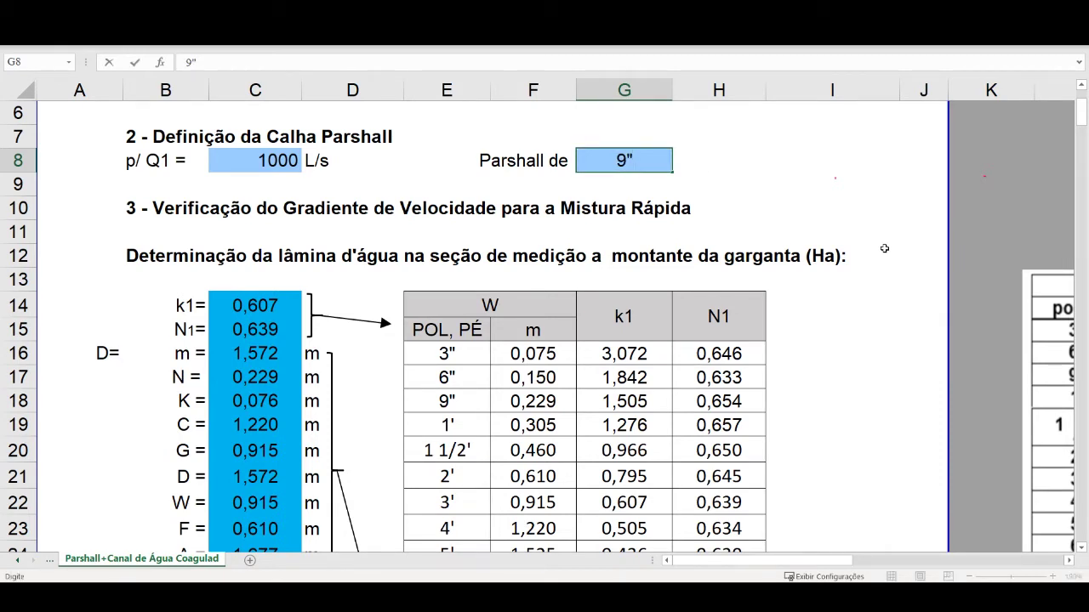
{"action": "key", "text": "Return"}
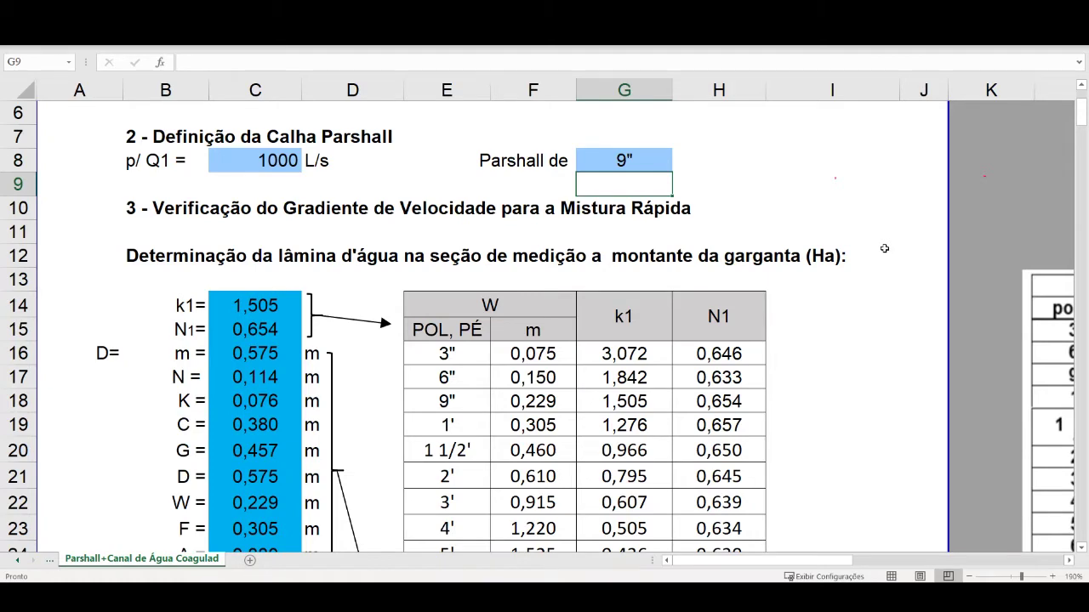
Examine the coefficients and dimensions in C14:C25, the flume diagram, and the calculations through the velocity at the hydraulic jump (V2)
{"action": "left_click", "coordinate": [249, 313]}
{"action": "left_click_drag", "start_coordinate": [250, 336], "coordinate": [285, 446]}
{"action": "scroll", "coordinate": [309, 426], "scroll_direction": "down", "scroll_amount": 9}
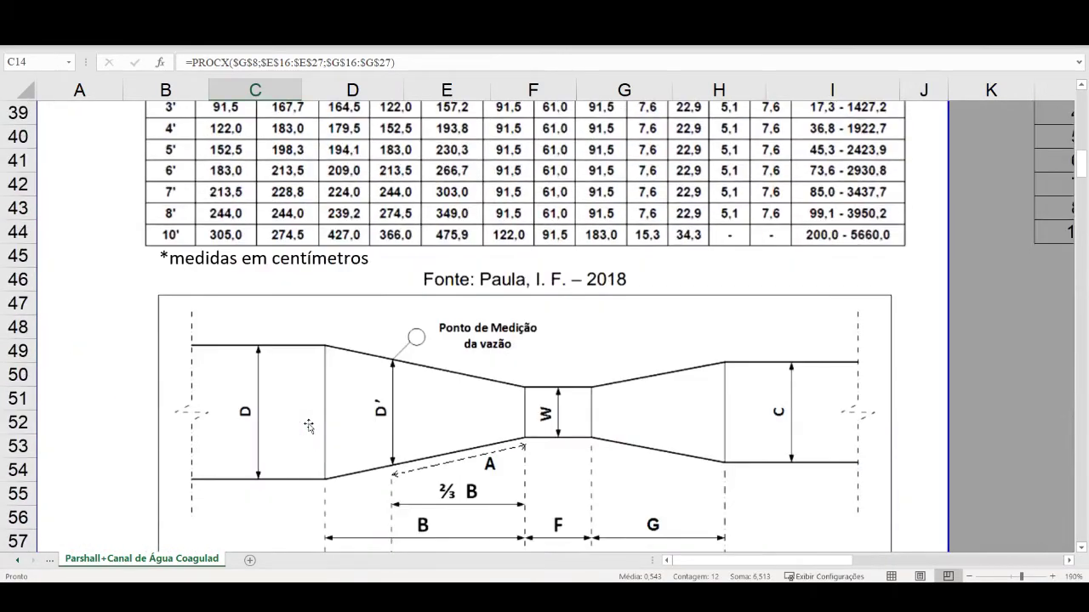
{"action": "scroll", "coordinate": [309, 426], "scroll_direction": "down", "scroll_amount": 2}
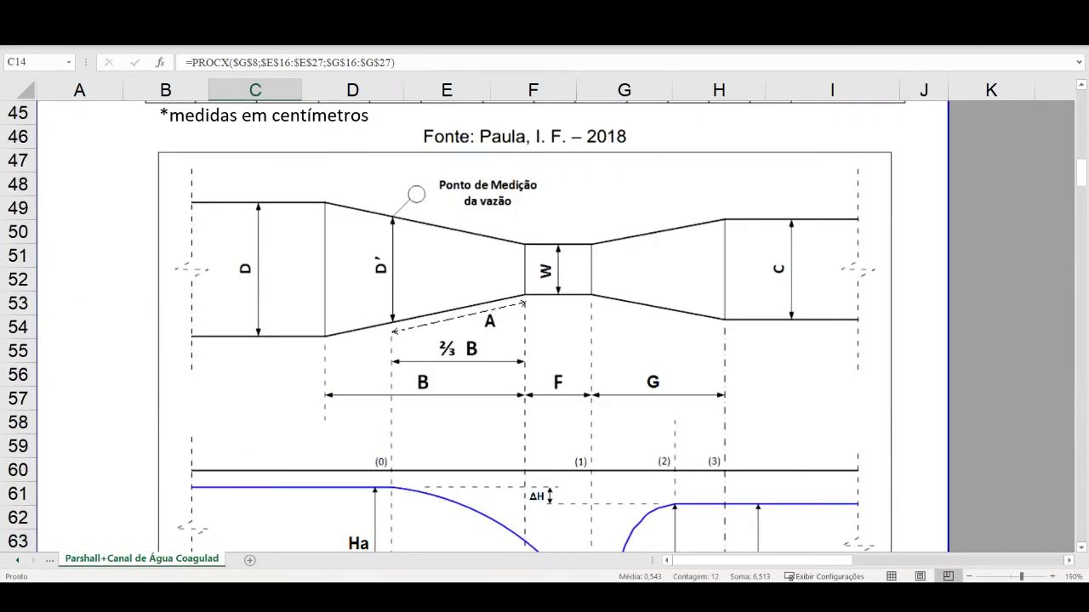
{"action": "left_click", "coordinate": [968, 576]}
{"action": "scroll", "coordinate": [678, 452], "scroll_direction": "down", "scroll_amount": 1}
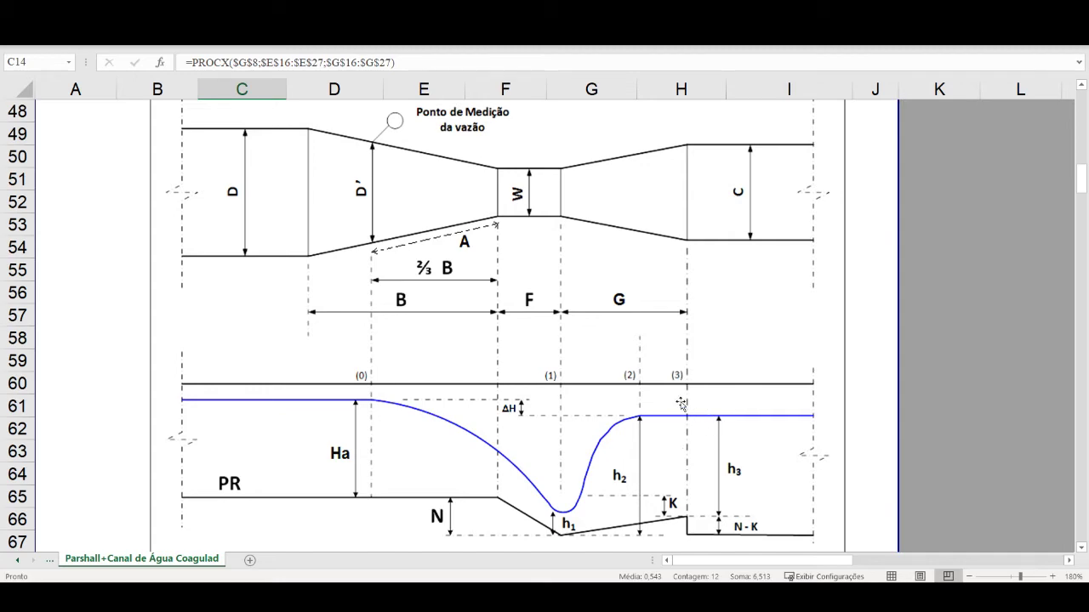
{"action": "scroll", "coordinate": [680, 401], "scroll_direction": "down", "scroll_amount": 3}
{"action": "scroll", "coordinate": [680, 401], "scroll_direction": "down", "scroll_amount": 10}
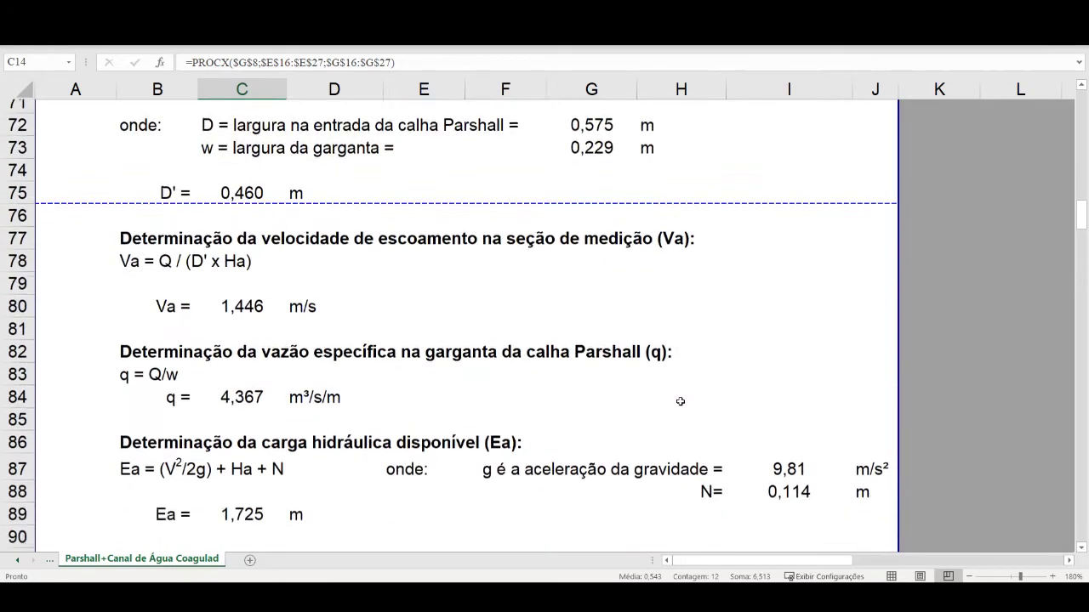
{"action": "scroll", "coordinate": [680, 402], "scroll_direction": "down", "scroll_amount": 2}
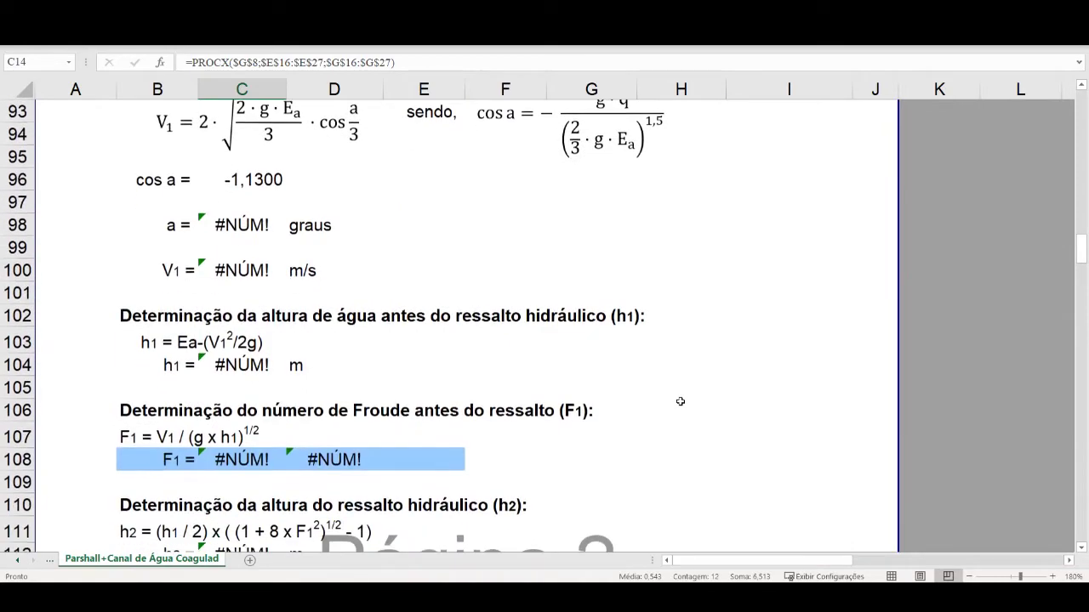
{"action": "scroll", "coordinate": [593, 400], "scroll_direction": "down", "scroll_amount": 6}
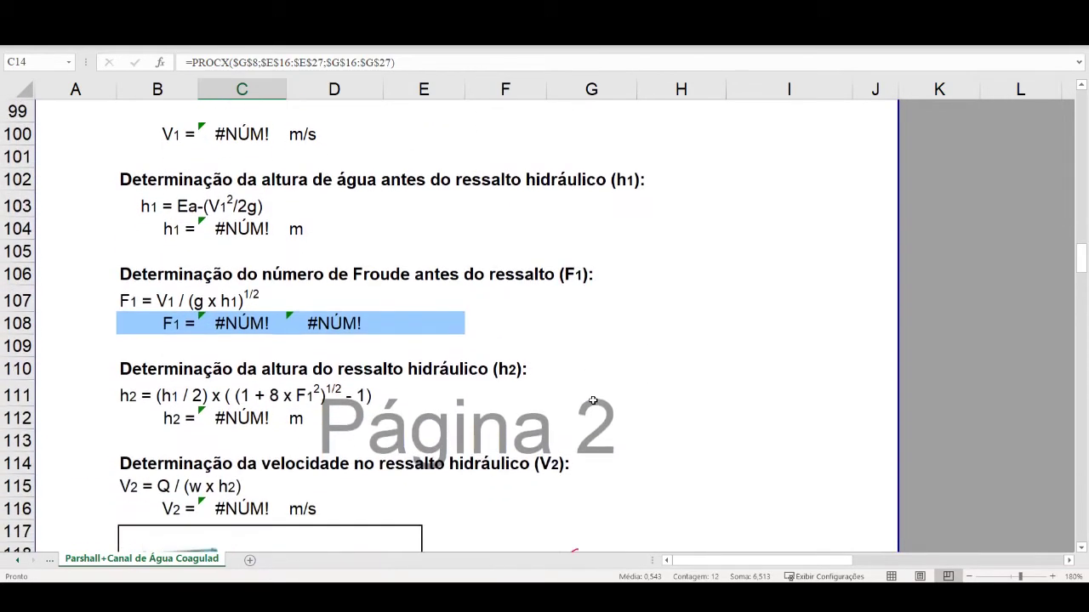
{"action": "scroll", "coordinate": [593, 401], "scroll_direction": "down", "scroll_amount": 3}
Set the Parshall size in cell G8 to 3"
{"action": "scroll", "coordinate": [593, 402], "scroll_direction": "up", "scroll_amount": 20}
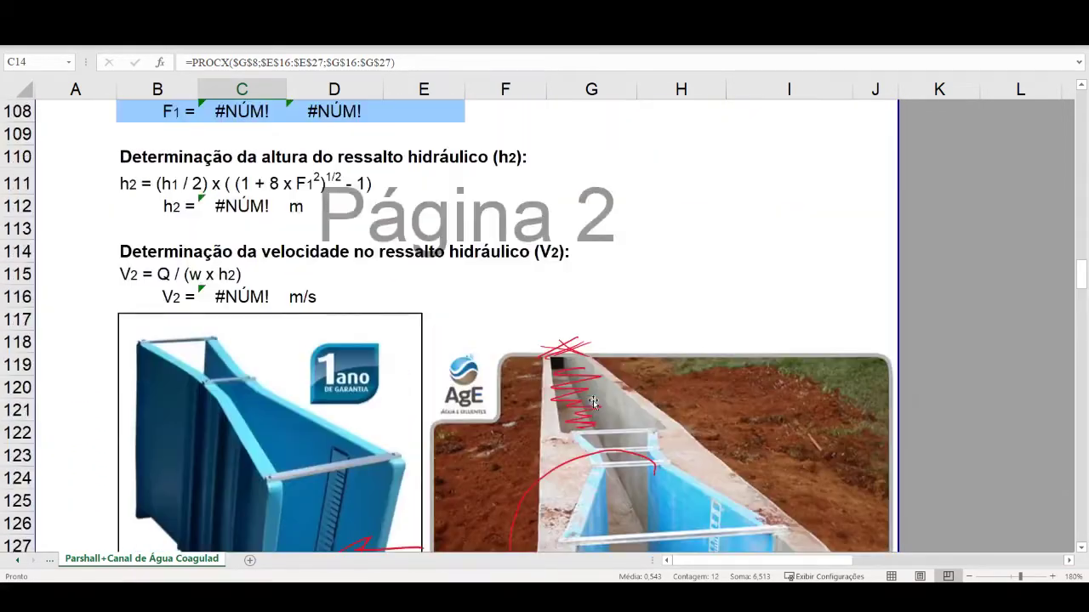
{"action": "scroll", "coordinate": [593, 404], "scroll_direction": "up", "scroll_amount": 12}
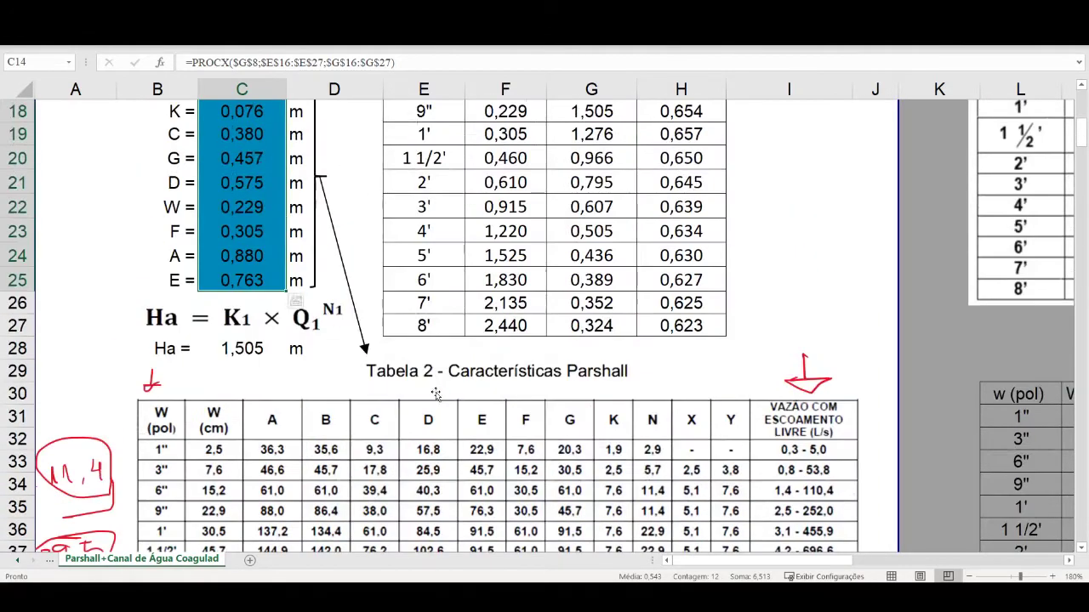
{"action": "scroll", "coordinate": [587, 245], "scroll_direction": "up", "scroll_amount": 2}
{"action": "left_click", "coordinate": [593, 222]}
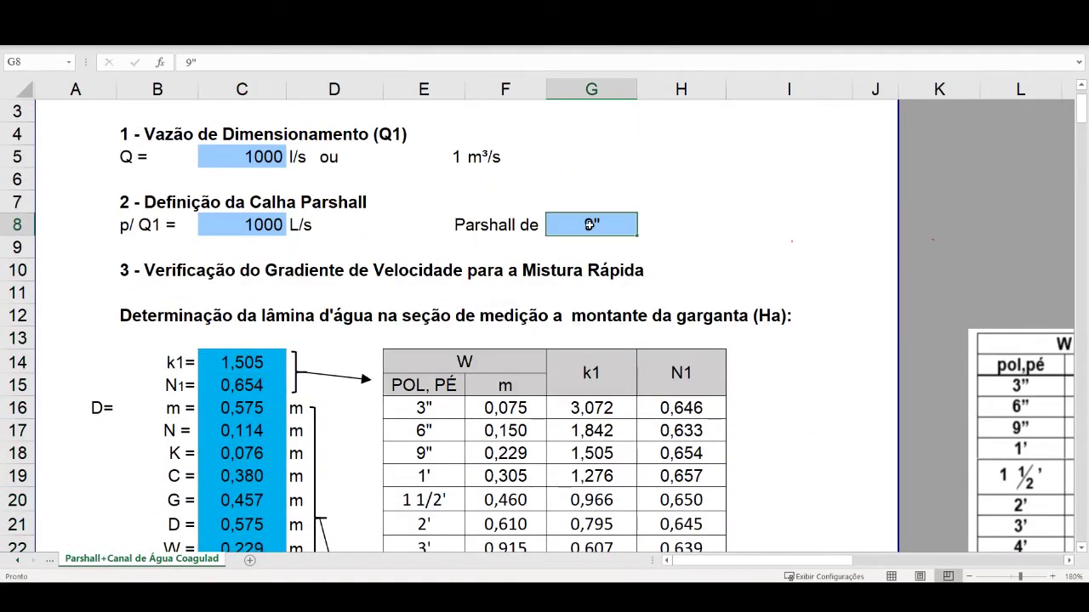
{"action": "double_click", "coordinate": [593, 223]}
{"action": "type", "text": "3"}
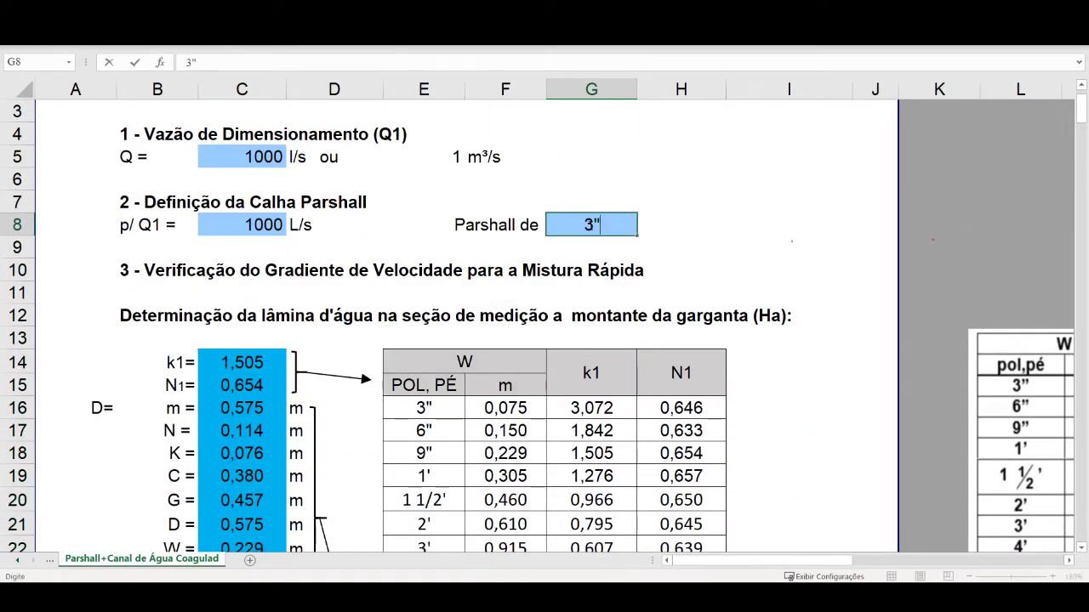
{"action": "key", "text": "Return"}
Review the calculations for the 3" flume down to the hydraulic jump results and the flume photos
{"action": "scroll", "coordinate": [584, 293], "scroll_direction": "down", "scroll_amount": 4}
{"action": "scroll", "coordinate": [585, 293], "scroll_direction": "down", "scroll_amount": 14}
{"action": "scroll", "coordinate": [584, 292], "scroll_direction": "down", "scroll_amount": 13}
{"action": "scroll", "coordinate": [583, 289], "scroll_direction": "down", "scroll_amount": 5}
{"action": "scroll", "coordinate": [555, 297], "scroll_direction": "down", "scroll_amount": 1}
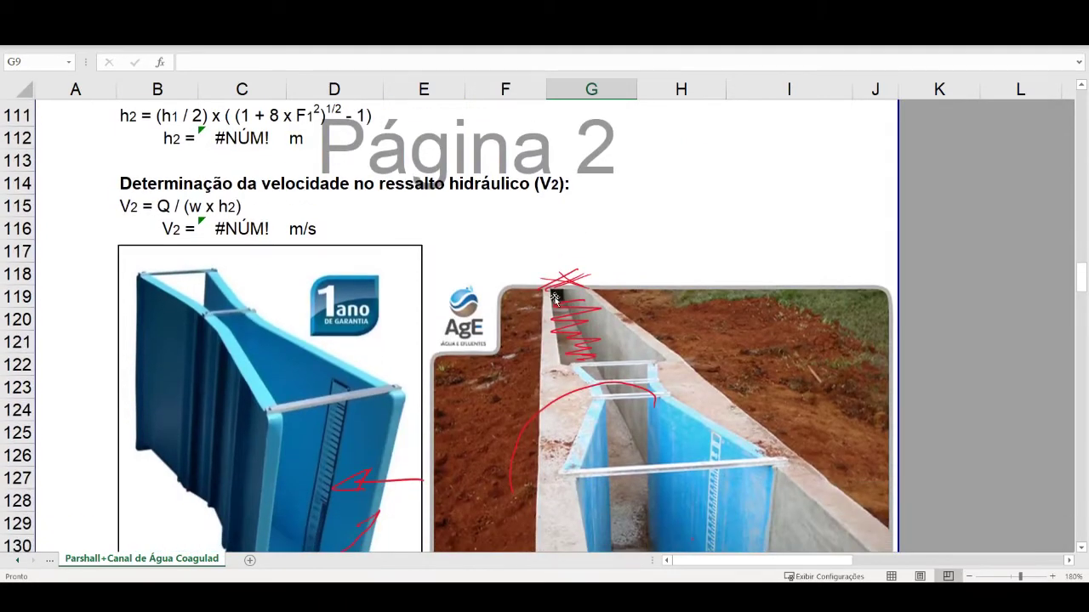
{"action": "scroll", "coordinate": [554, 298], "scroll_direction": "down", "scroll_amount": 3}
Close the workbook 4-Unidade de Mistura rapida.xlsx without saving the changes
{"action": "key", "text": "ctrl+w"}
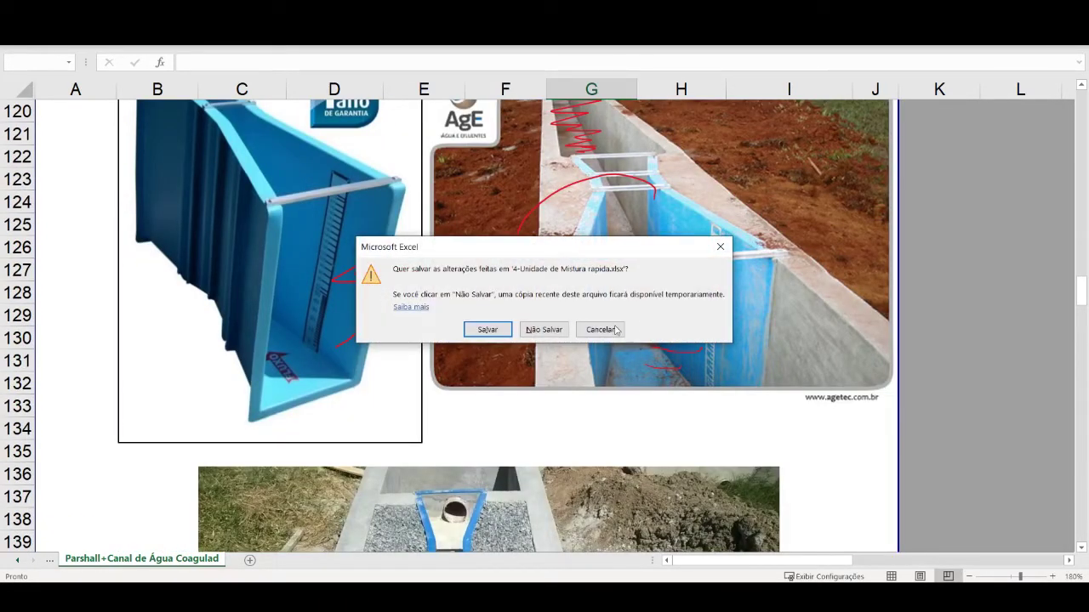
{"action": "left_click", "coordinate": [549, 331]}
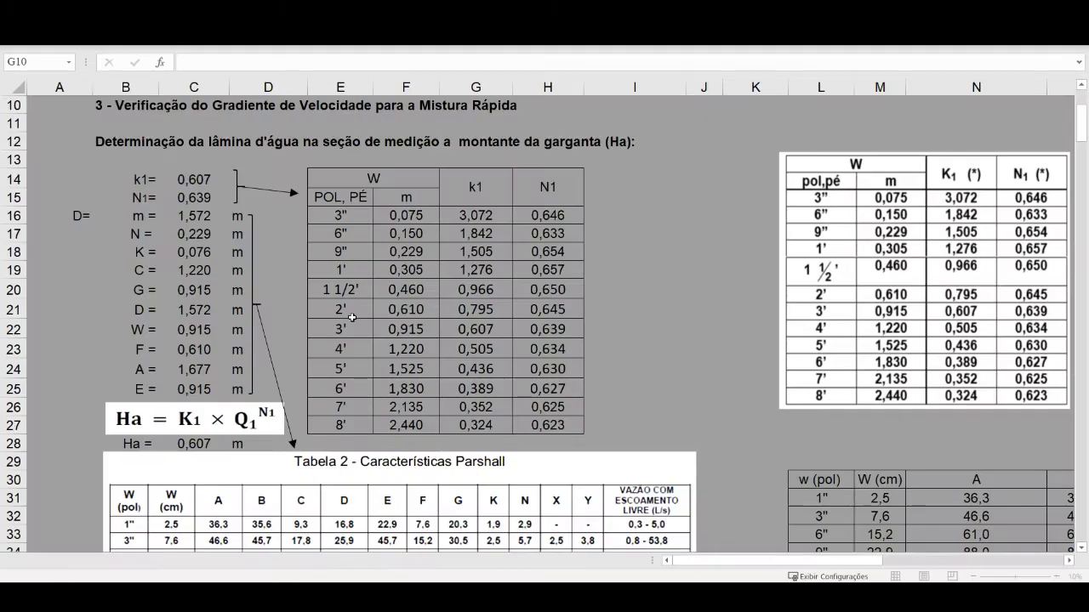
Examine the Parshall flume diagram and the hydraulic calculations down to the flow velocity before the jump (V1)
{"action": "scroll", "coordinate": [317, 343], "scroll_direction": "down", "scroll_amount": 5}
{"action": "scroll", "coordinate": [317, 343], "scroll_direction": "down", "scroll_amount": 13}
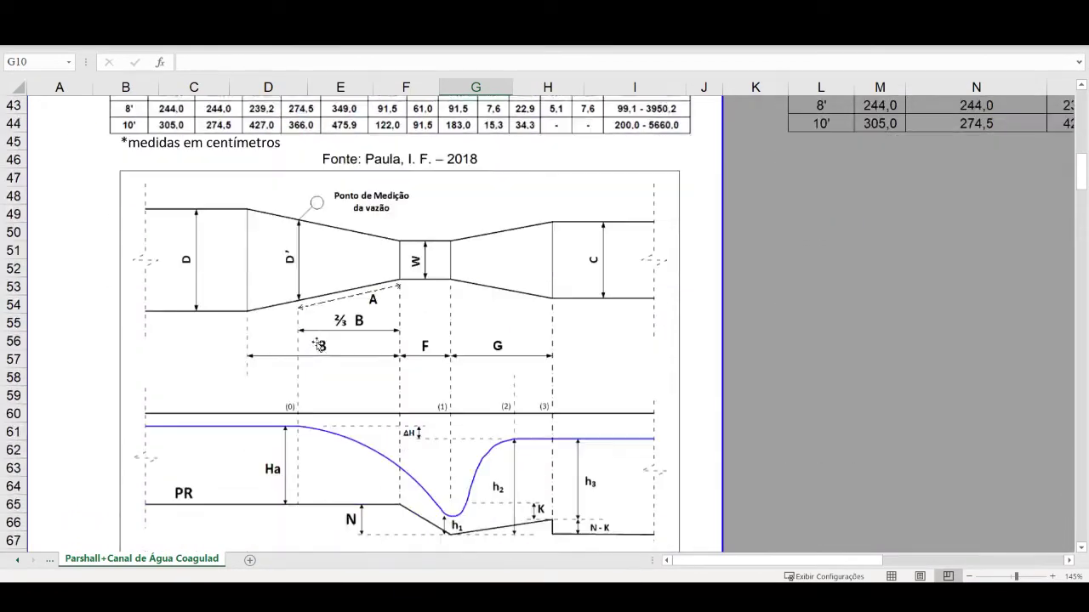
{"action": "scroll", "coordinate": [315, 342], "scroll_direction": "down", "scroll_amount": 3}
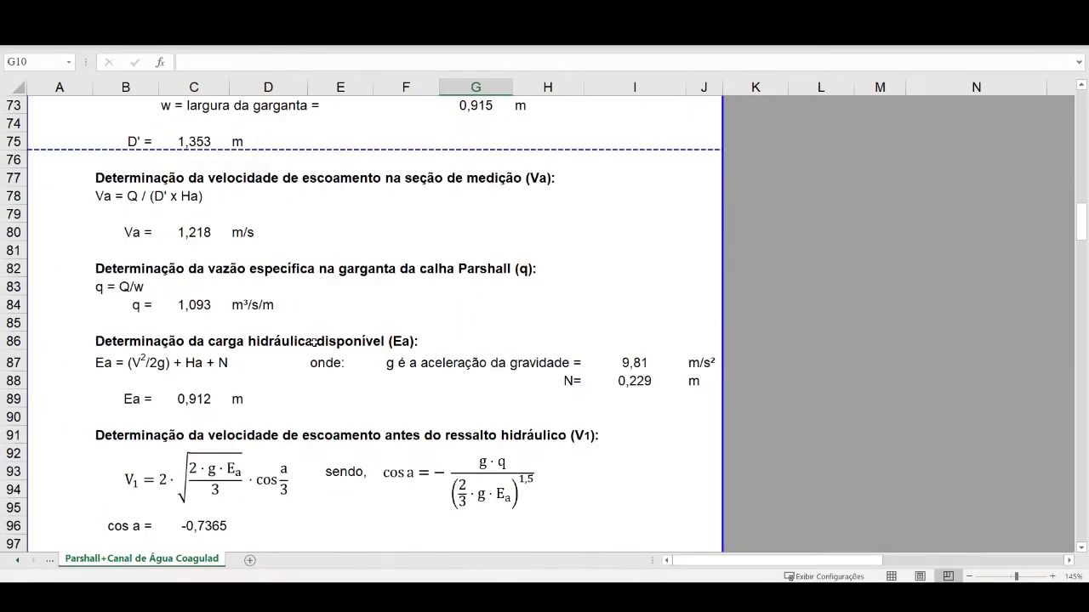
{"action": "scroll", "coordinate": [315, 342], "scroll_direction": "down", "scroll_amount": 5}
{"action": "scroll", "coordinate": [314, 342], "scroll_direction": "up", "scroll_amount": 4}
{"action": "scroll", "coordinate": [314, 342], "scroll_direction": "up", "scroll_amount": 9}
{"action": "scroll", "coordinate": [315, 343], "scroll_direction": "up", "scroll_amount": 1}
{"action": "scroll", "coordinate": [314, 343], "scroll_direction": "down", "scroll_amount": 1}
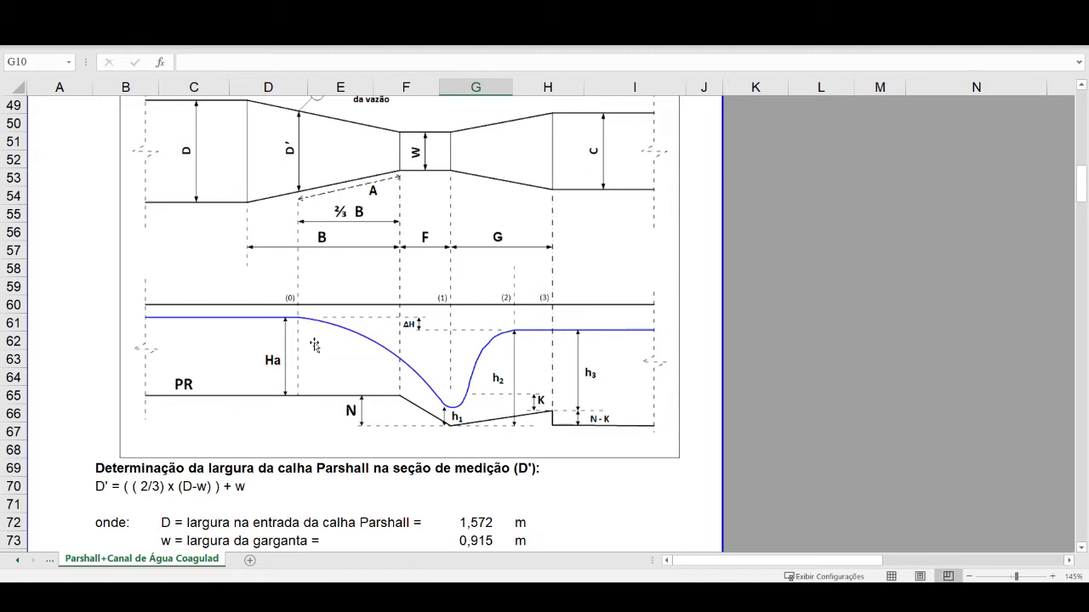
Review the calculations for the 3' flume from the measuring-section width D' down to the velocity gradient G
{"action": "scroll", "coordinate": [374, 328], "scroll_direction": "down", "scroll_amount": 9}
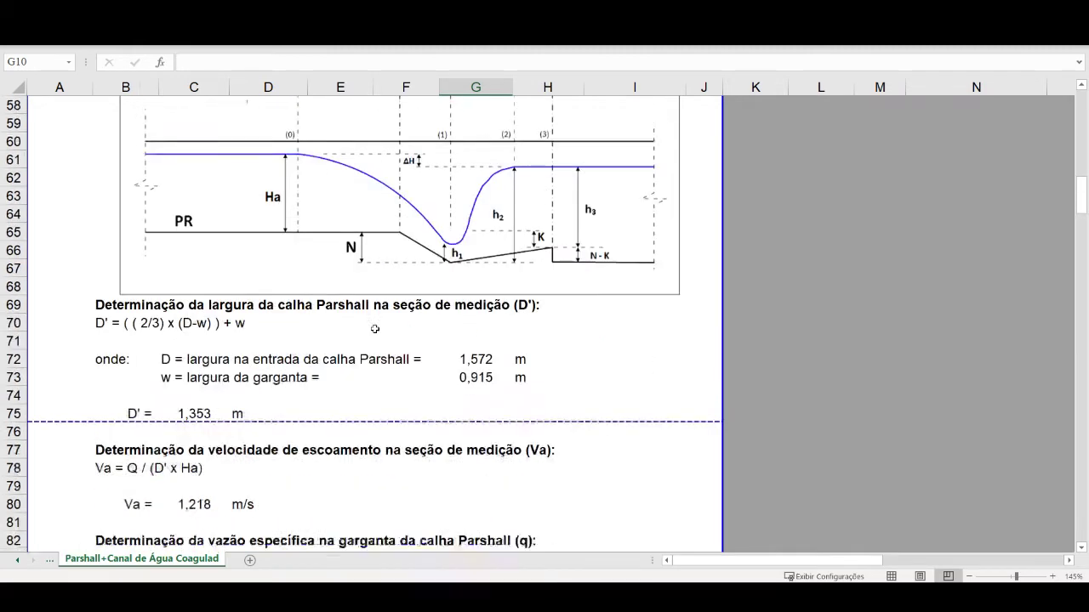
{"action": "scroll", "coordinate": [374, 328], "scroll_direction": "down", "scroll_amount": 7}
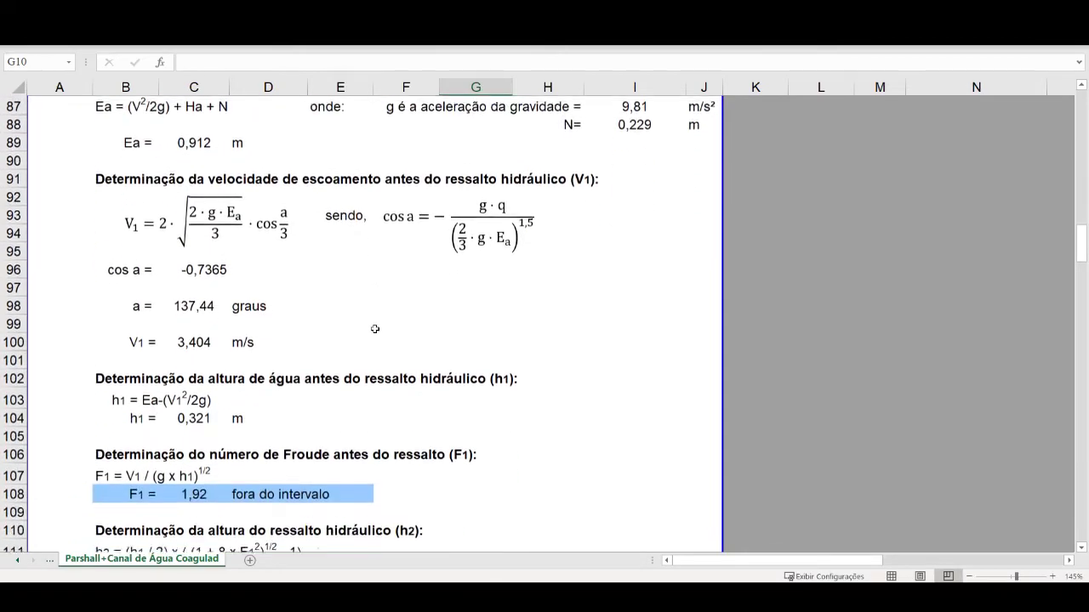
{"action": "scroll", "coordinate": [374, 328], "scroll_direction": "down", "scroll_amount": 9}
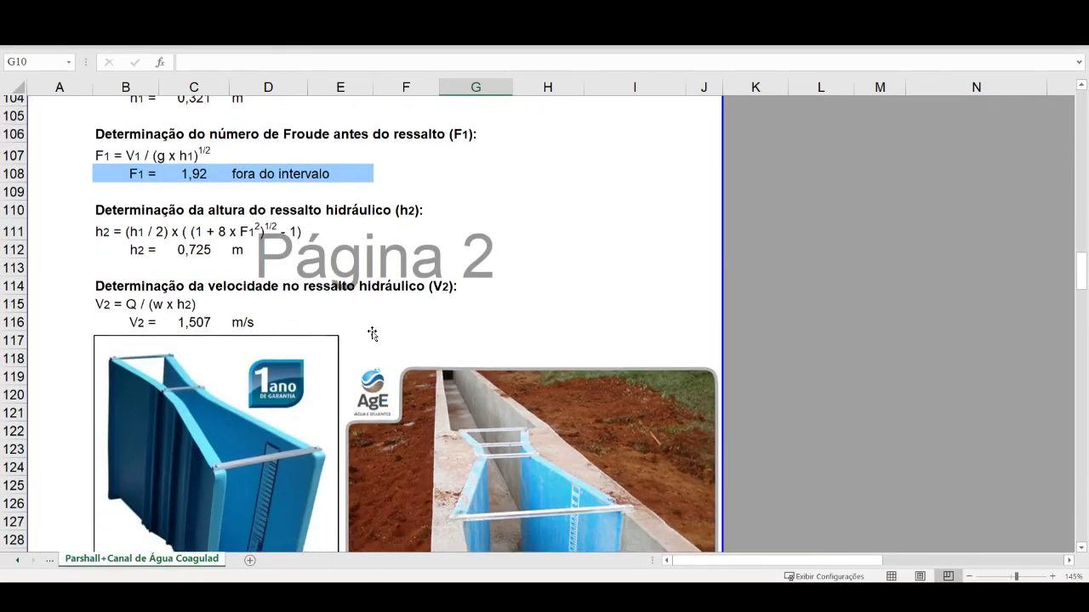
{"action": "scroll", "coordinate": [371, 332], "scroll_direction": "down", "scroll_amount": 11}
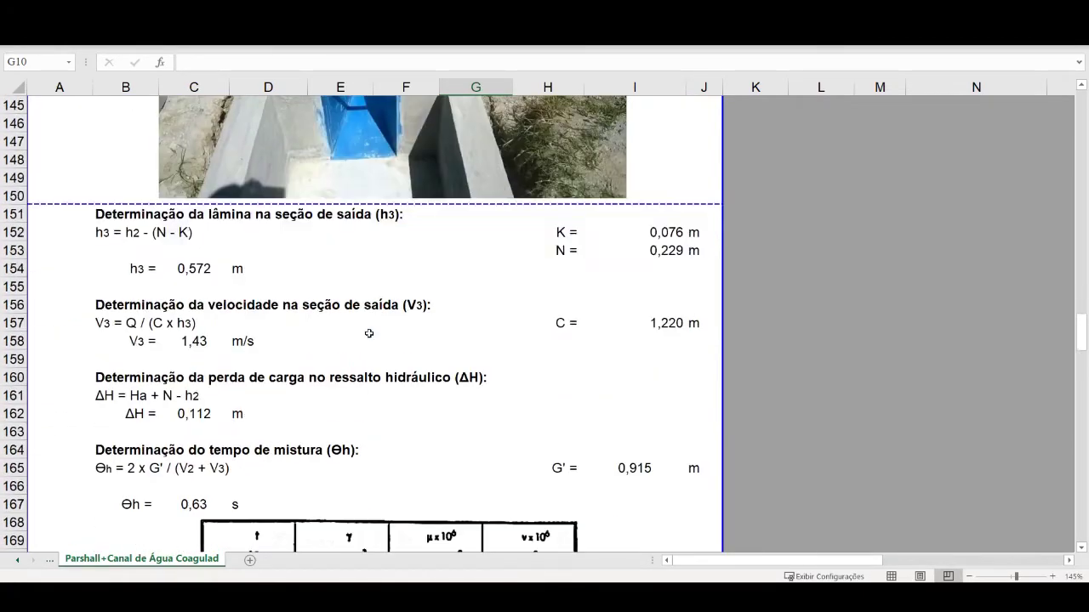
{"action": "scroll", "coordinate": [370, 336], "scroll_direction": "down", "scroll_amount": 9}
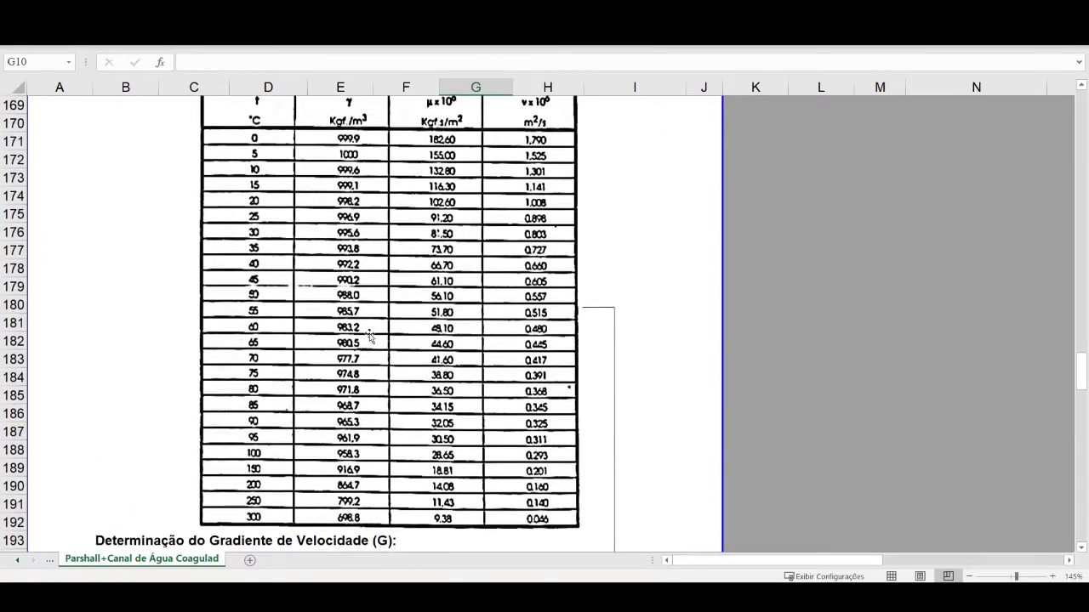
{"action": "scroll", "coordinate": [368, 333], "scroll_direction": "down", "scroll_amount": 1}
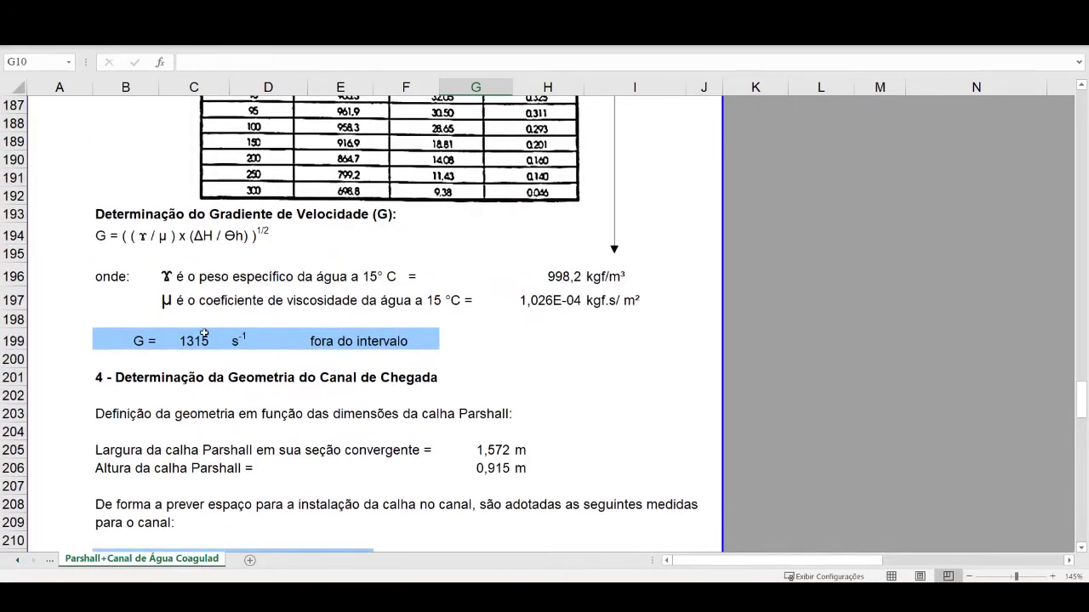
Inspect the velocity gradient formula in C199, its interval check in E199 and the inlet channel geometry in section 4
{"action": "left_click", "coordinate": [202, 337]}
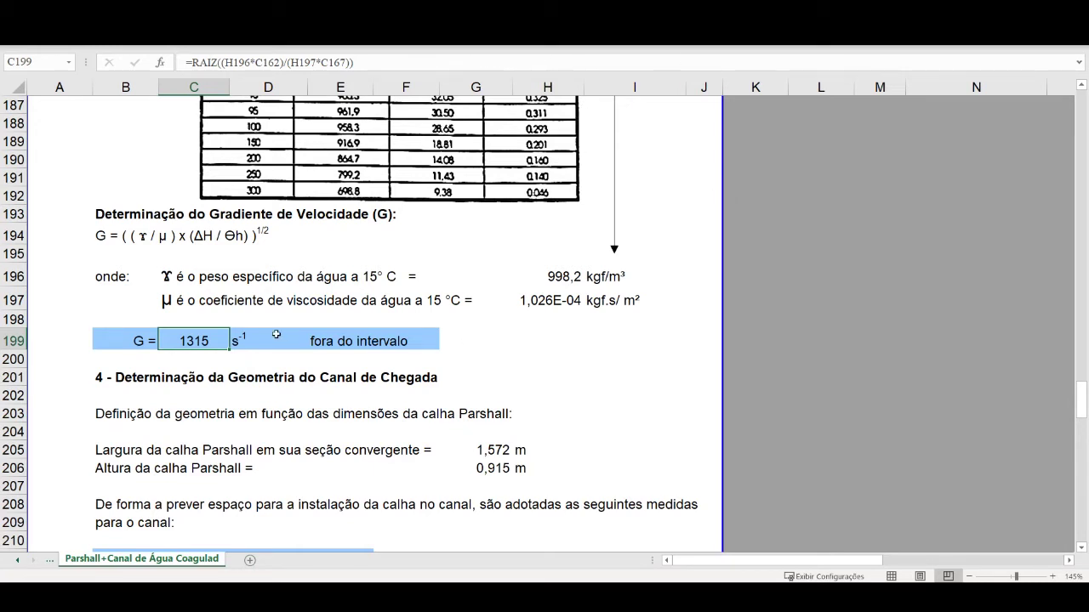
{"action": "scroll", "coordinate": [187, 350], "scroll_direction": "down", "scroll_amount": 1}
{"action": "scroll", "coordinate": [187, 351], "scroll_direction": "down", "scroll_amount": 2}
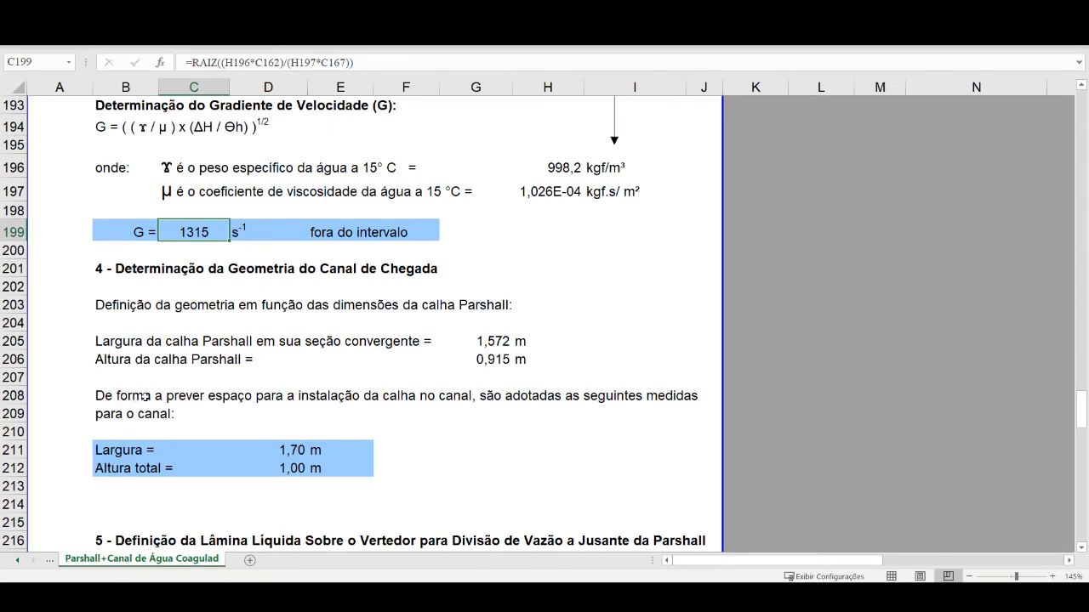
{"action": "scroll", "coordinate": [218, 345], "scroll_direction": "up", "scroll_amount": 1}
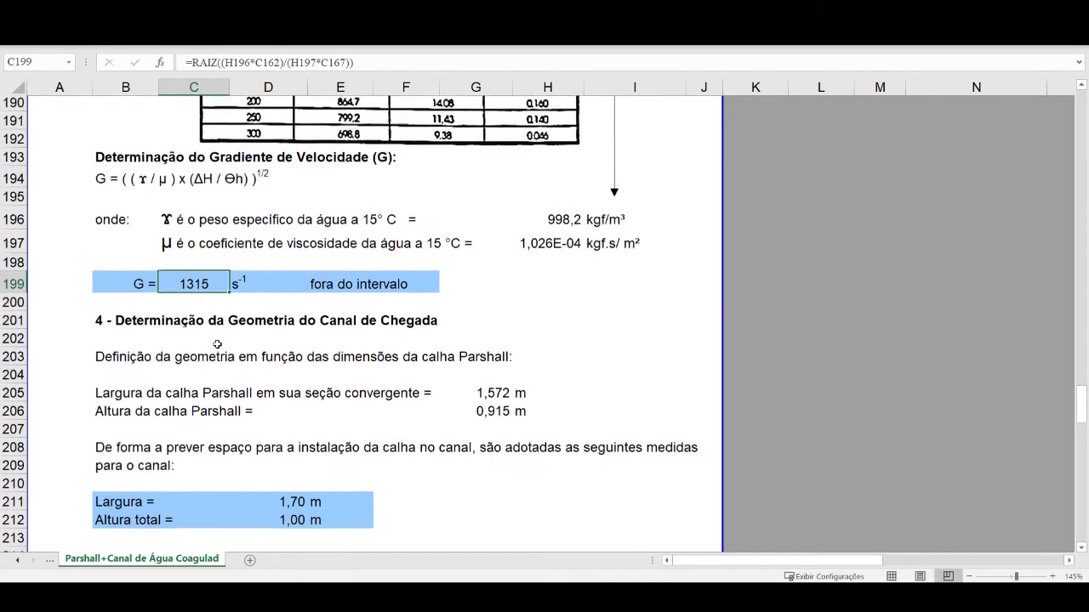
{"action": "left_click", "coordinate": [14, 287]}
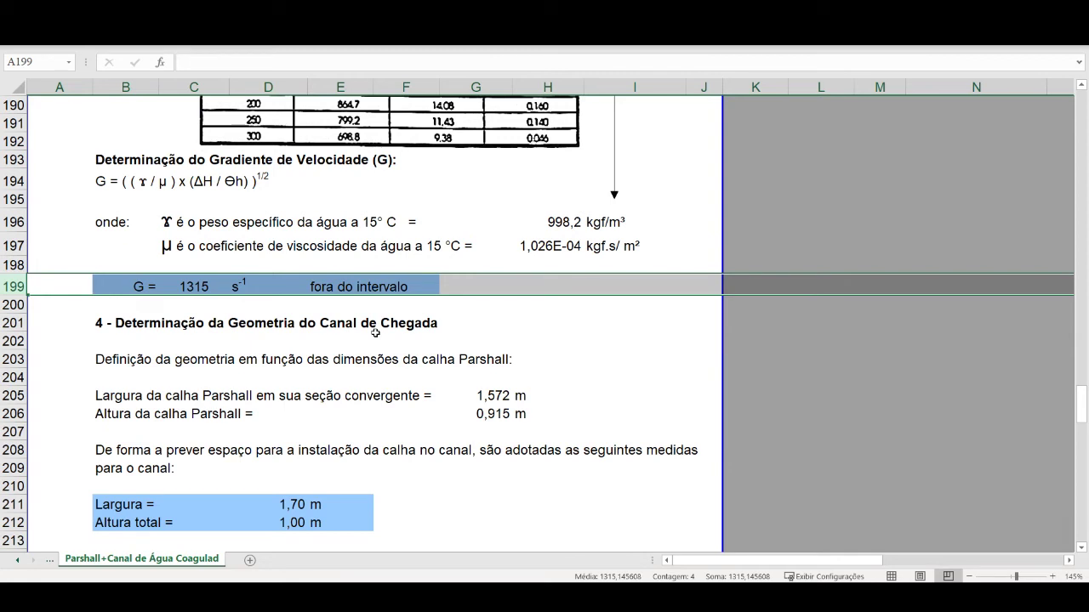
{"action": "left_click", "coordinate": [328, 289]}
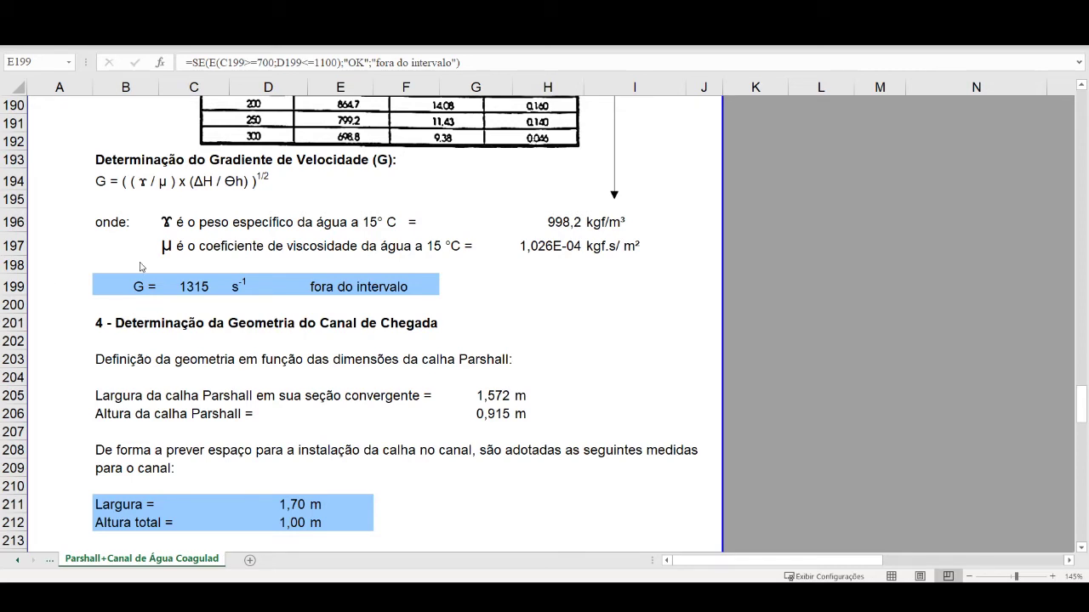
{"action": "left_click", "coordinate": [10, 287]}
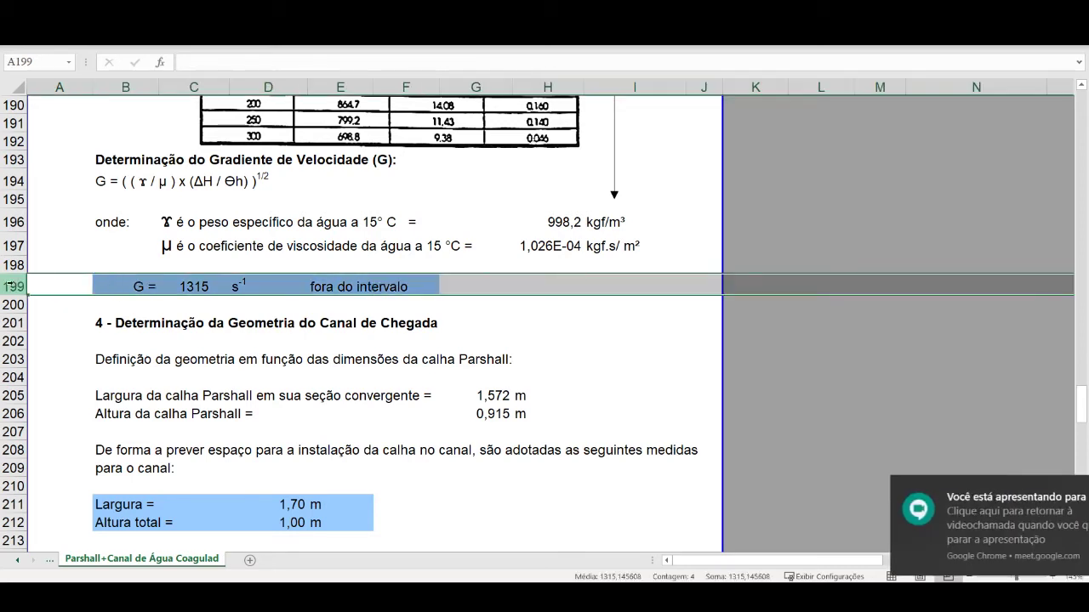
{"action": "left_click", "coordinate": [211, 289]}
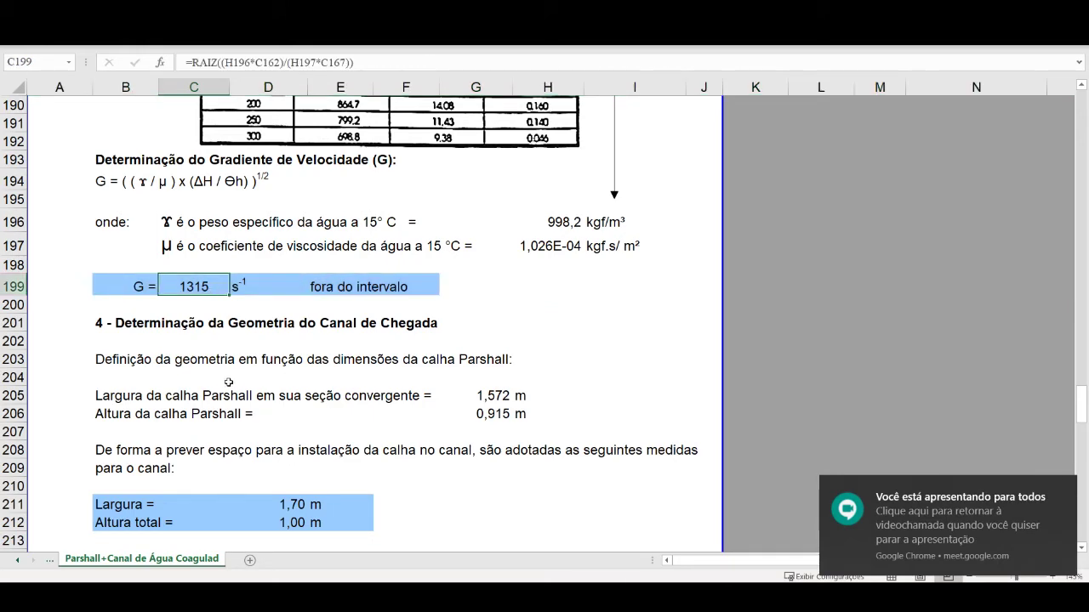
Trace the calculations back from the velocity gradient through the mixing time and flume dimensions to the design flow section
{"action": "scroll", "coordinate": [269, 344], "scroll_direction": "up", "scroll_amount": 2}
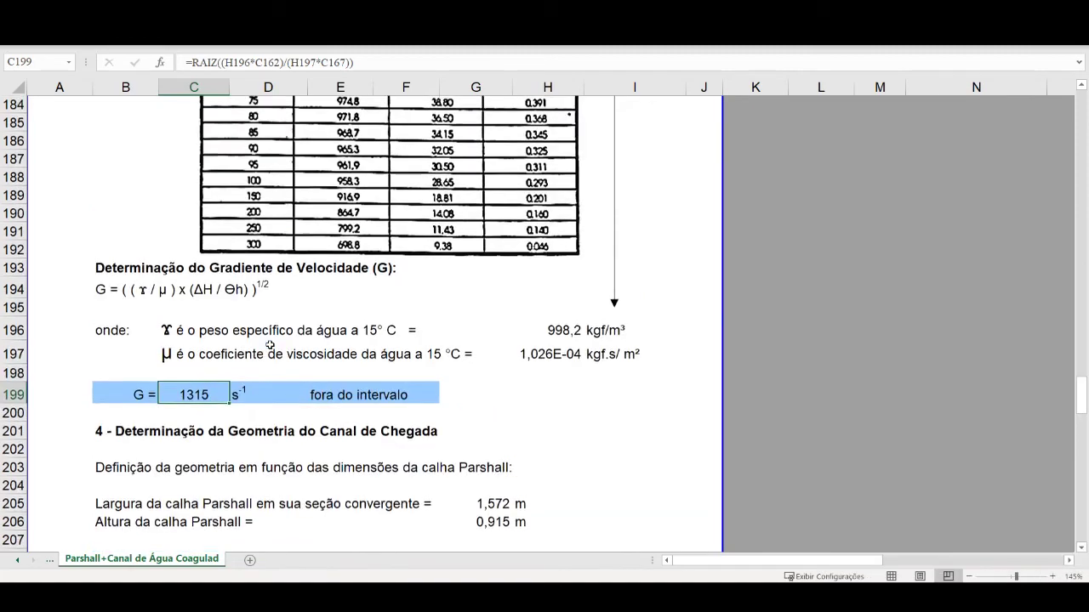
{"action": "scroll", "coordinate": [270, 345], "scroll_direction": "up", "scroll_amount": 8}
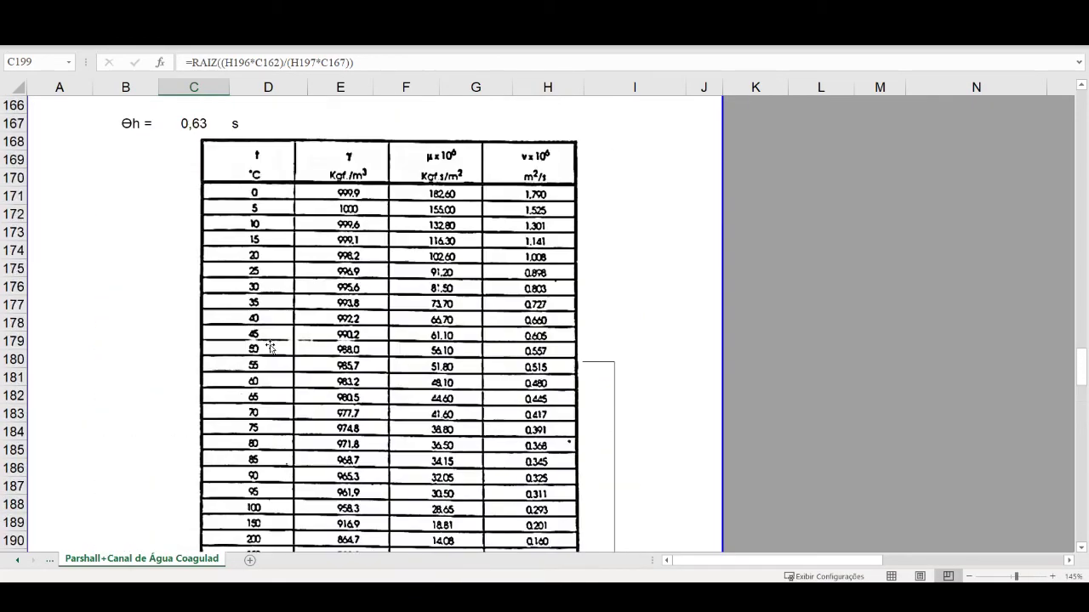
{"action": "scroll", "coordinate": [270, 345], "scroll_direction": "down", "scroll_amount": 3}
{"action": "scroll", "coordinate": [270, 345], "scroll_direction": "down", "scroll_amount": 4}
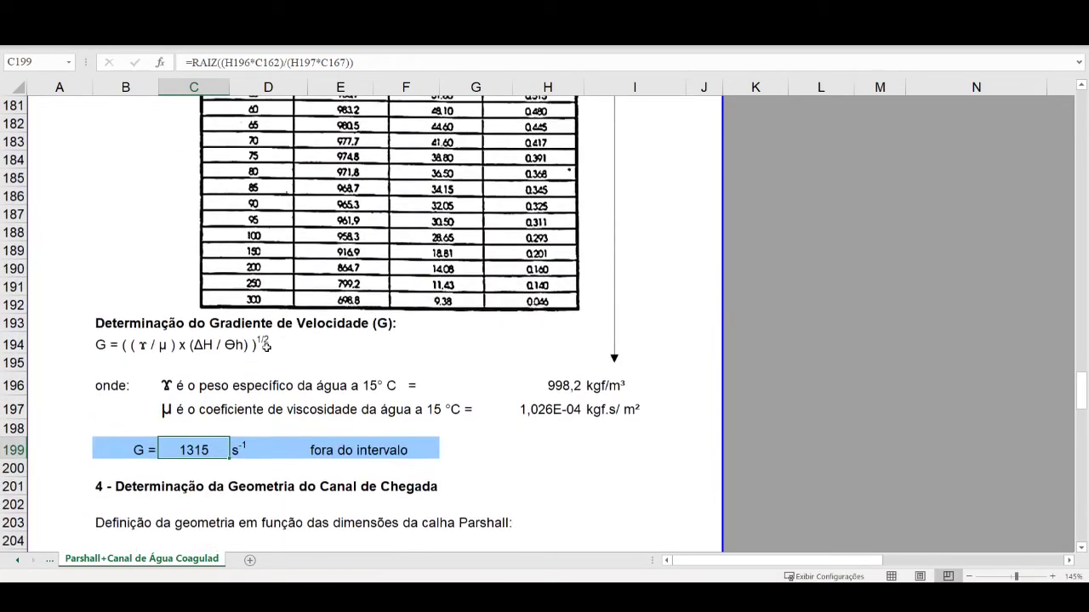
{"action": "scroll", "coordinate": [196, 446], "scroll_direction": "up", "scroll_amount": 20}
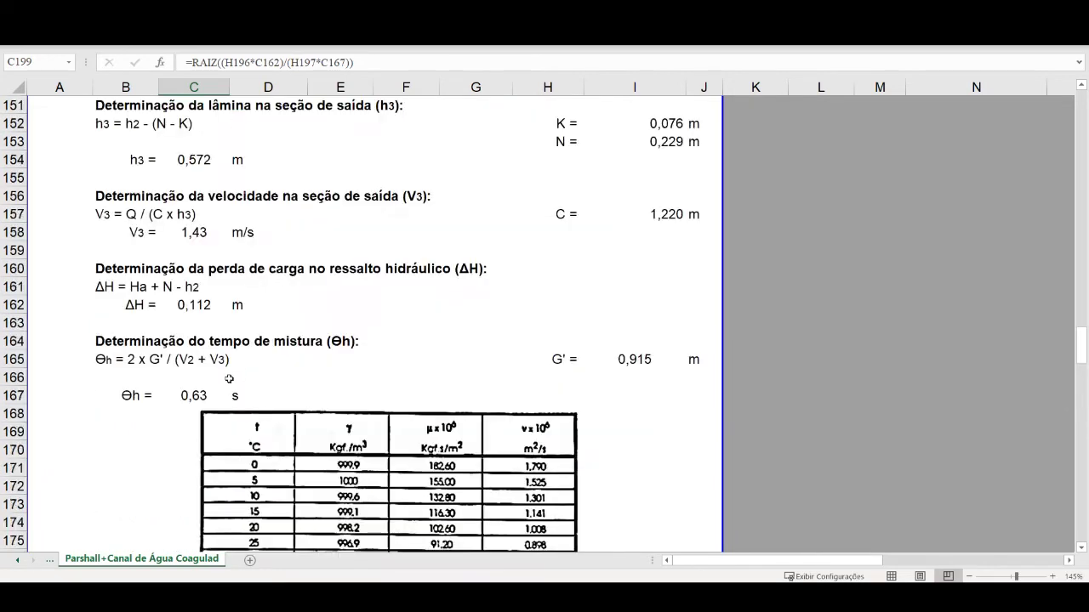
{"action": "scroll", "coordinate": [220, 363], "scroll_direction": "up", "scroll_amount": 14}
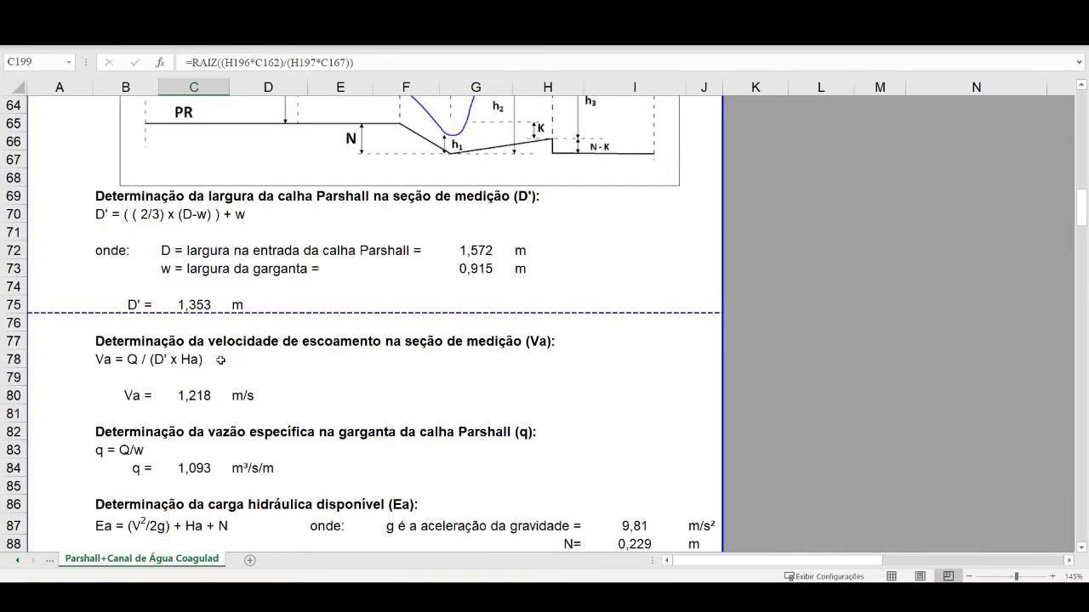
{"action": "scroll", "coordinate": [220, 359], "scroll_direction": "up", "scroll_amount": 20}
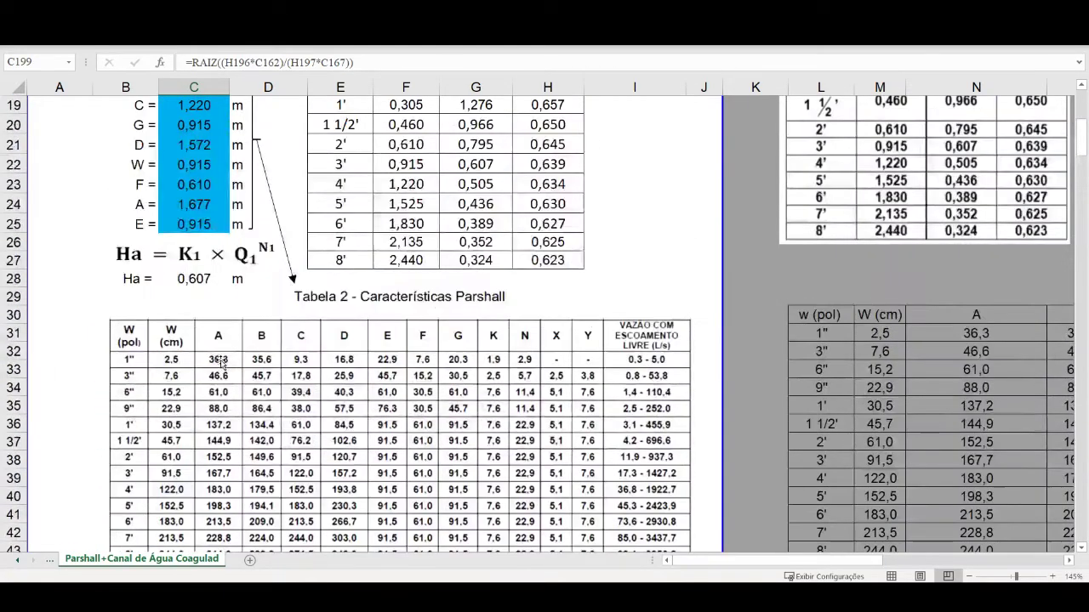
{"action": "scroll", "coordinate": [220, 359], "scroll_direction": "up", "scroll_amount": 1}
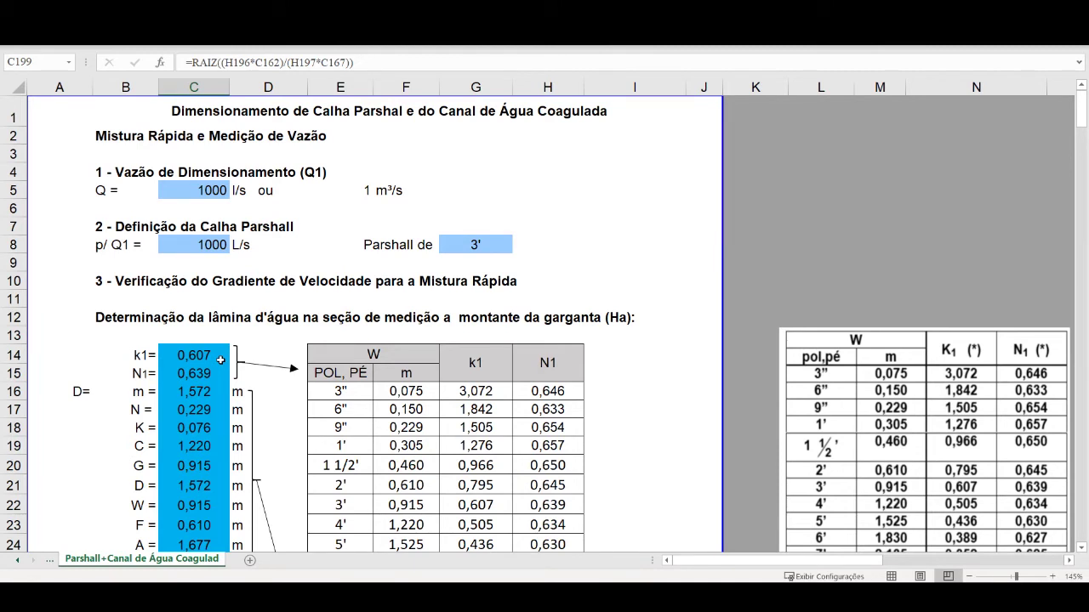
Check the Parshall size in G8 and the design flow in C5
{"action": "left_click", "coordinate": [423, 297]}
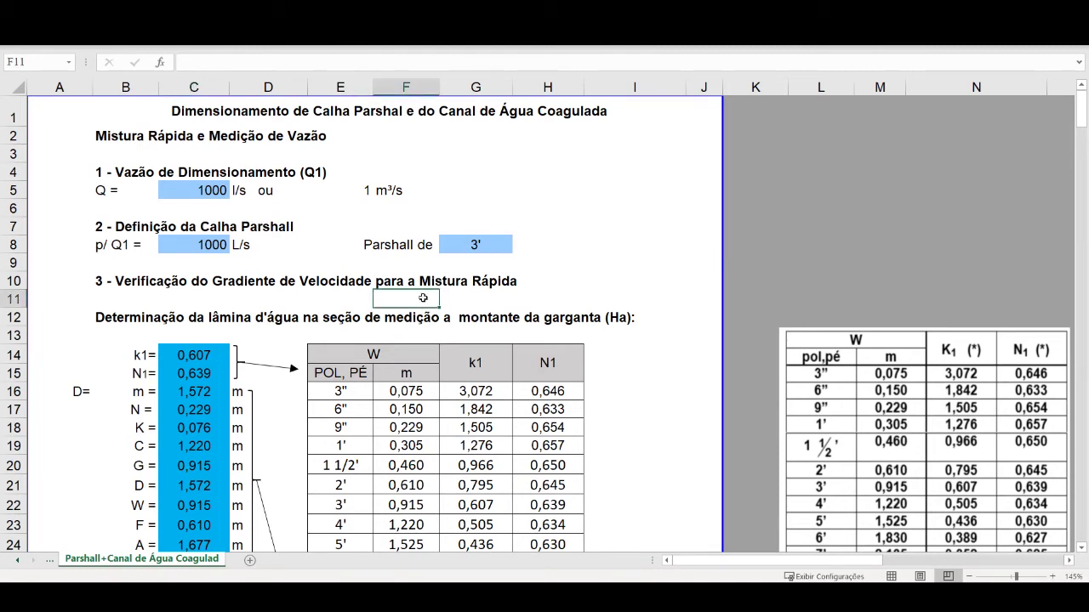
{"action": "left_click", "coordinate": [450, 252]}
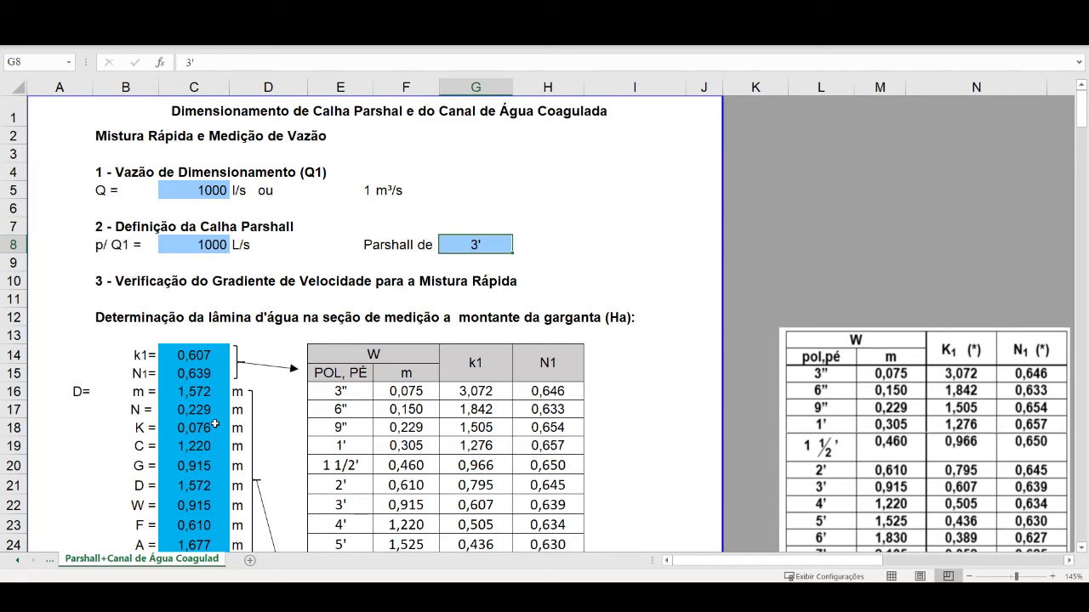
{"action": "left_click", "coordinate": [219, 188]}
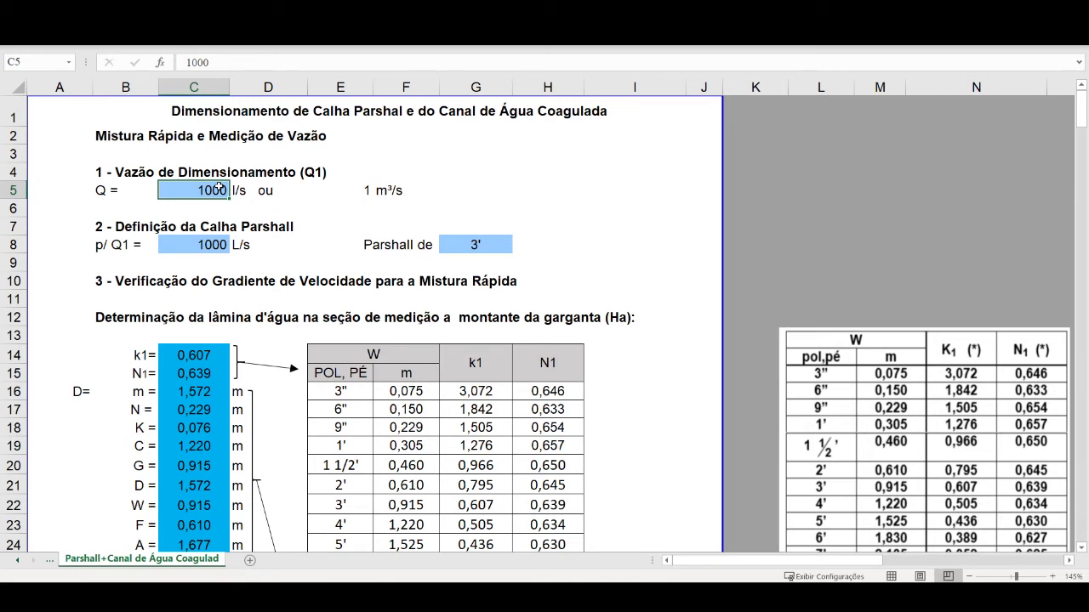
{"action": "left_click", "coordinate": [256, 241]}
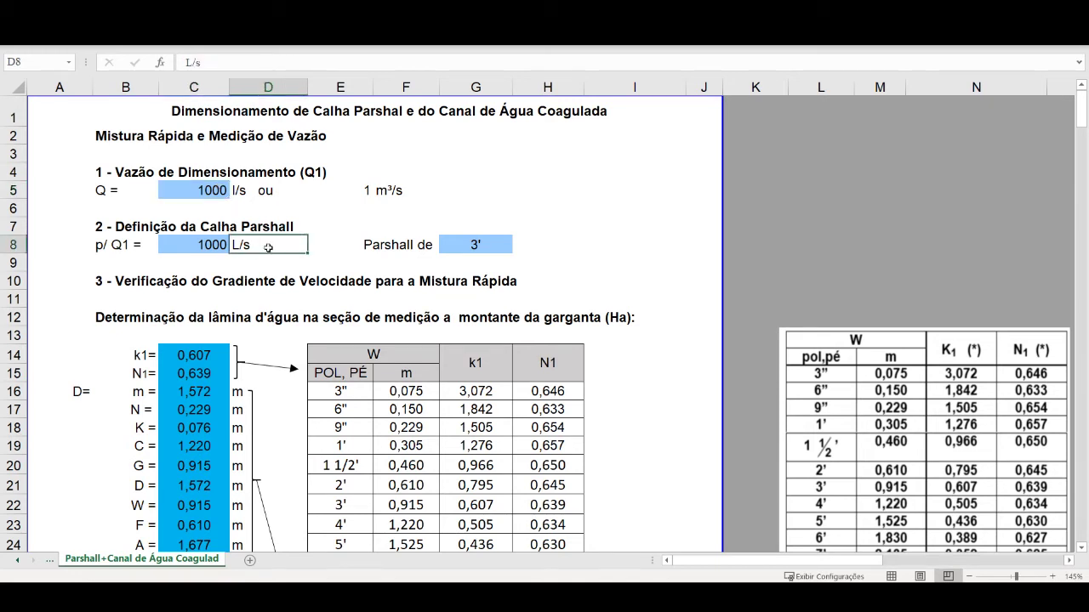
Examine the free-flow ranges for each flume size in Tabela 2 - Características Parshall
{"action": "scroll", "coordinate": [315, 304], "scroll_direction": "down", "scroll_amount": 7}
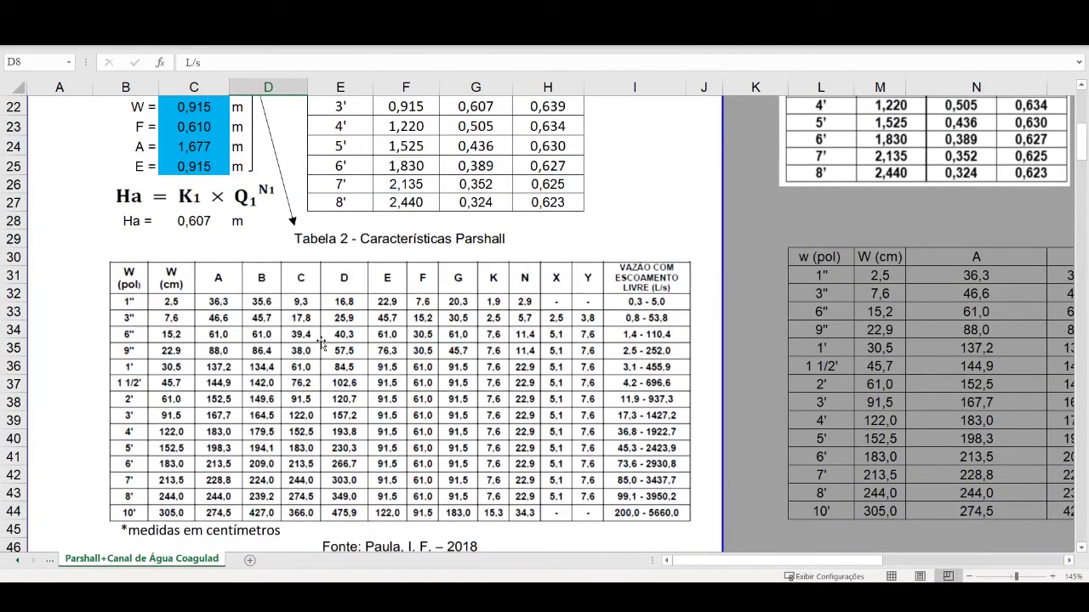
{"action": "scroll", "coordinate": [323, 348], "scroll_direction": "up", "scroll_amount": 3}
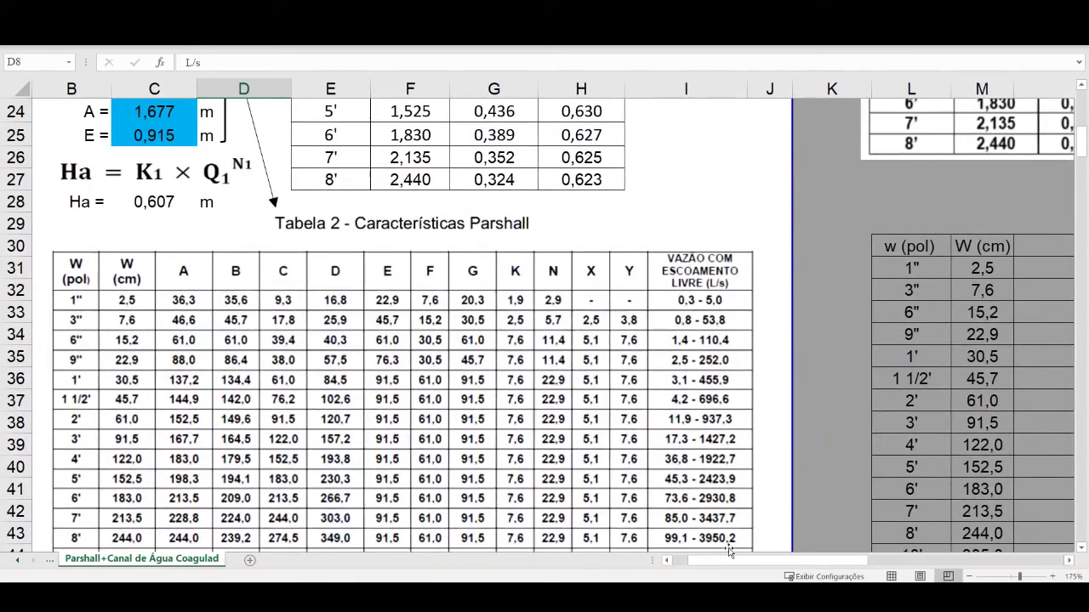
{"action": "left_click_drag", "start_coordinate": [688, 560], "coordinate": [670, 545]}
{"action": "scroll", "coordinate": [581, 455], "scroll_direction": "down", "scroll_amount": 2}
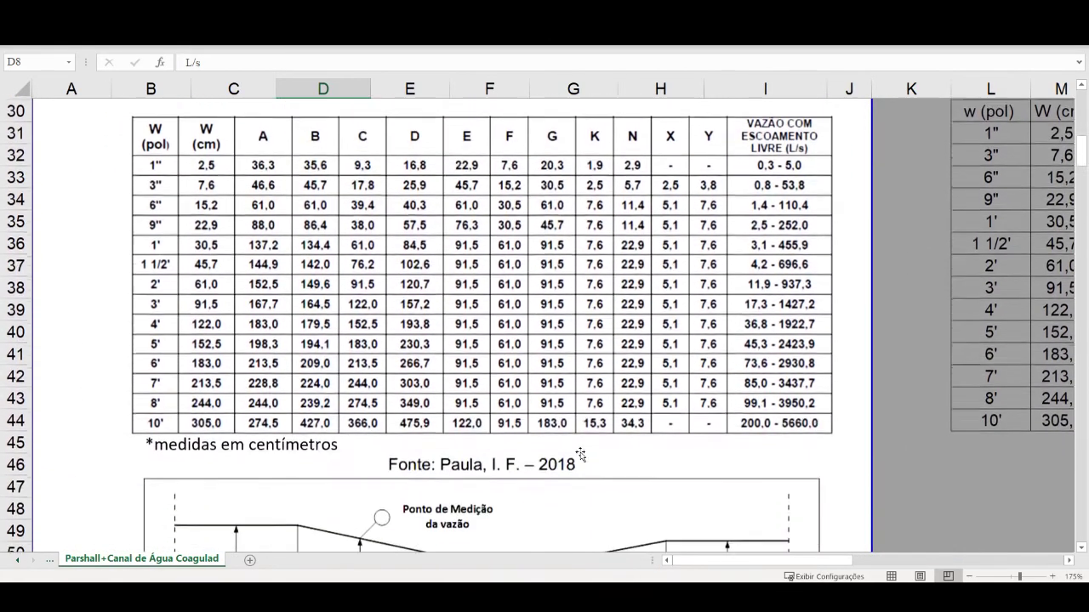
Handwrite the design flow formula Qf = K1 K2 QPC Pf.C / 86400 in red ink beside the design flow section
{"action": "scroll", "coordinate": [498, 314], "scroll_direction": "up", "scroll_amount": 1, "text": "ctrl"}
{"action": "scroll", "coordinate": [498, 314], "scroll_direction": "up", "scroll_amount": 10}
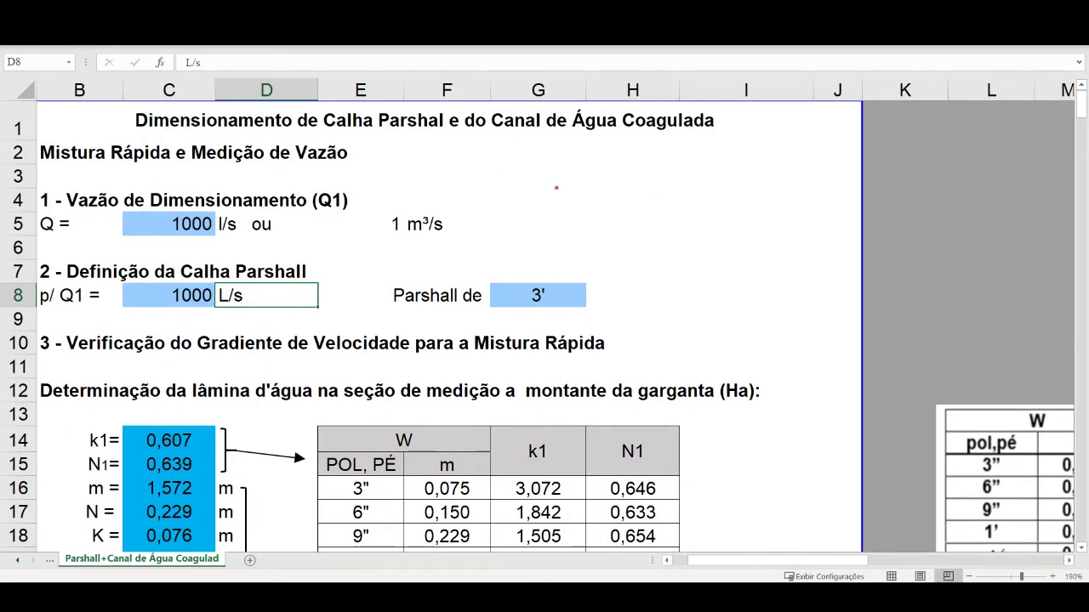
{"action": "mouse_move", "coordinate": [533, 165]}
{"action": "left_mouse_down"}
{"action": "mouse_move", "coordinate": [521, 175]}
{"action": "mouse_move", "coordinate": [563, 193]}
{"action": "left_mouse_up"}
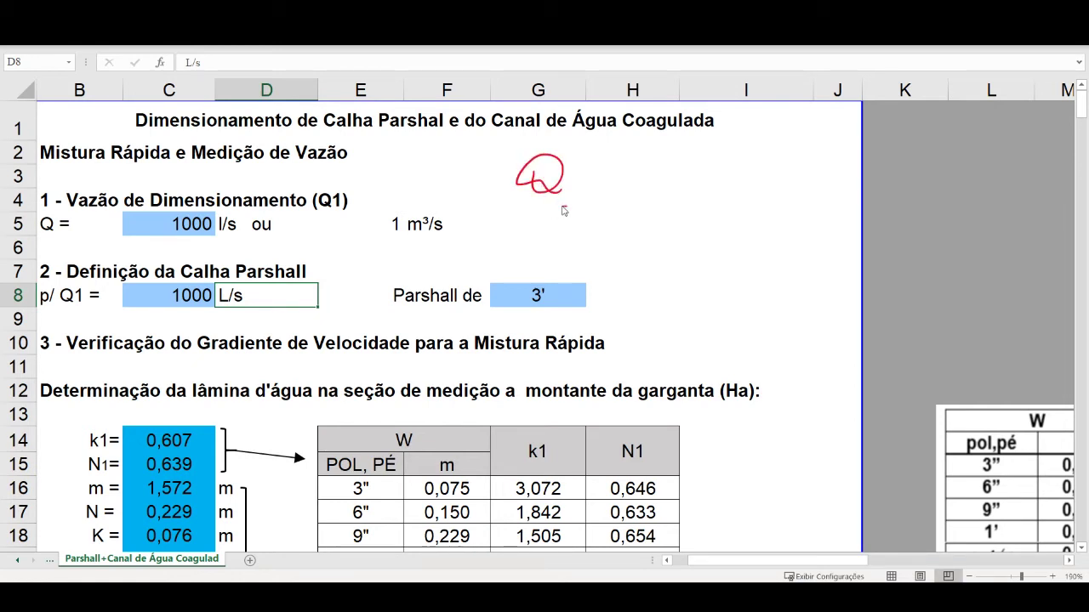
{"action": "mouse_move", "coordinate": [555, 197]}
{"action": "left_mouse_down"}
{"action": "mouse_move", "coordinate": [635, 167]}
{"action": "mouse_move", "coordinate": [699, 178]}
{"action": "mouse_move", "coordinate": [816, 163]}
{"action": "left_mouse_up"}
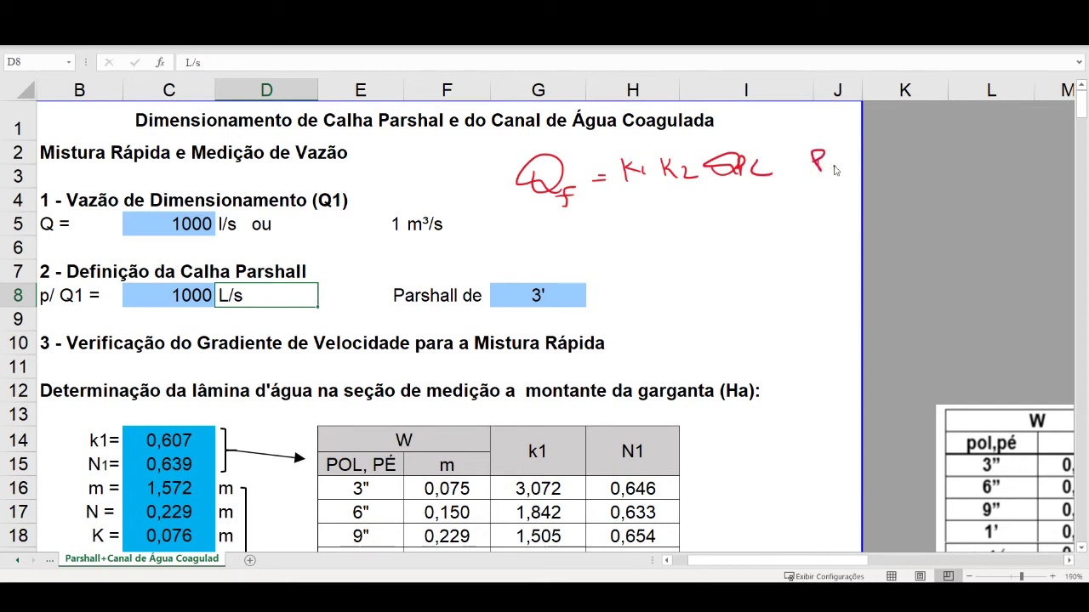
{"action": "left_click_drag", "start_coordinate": [622, 204], "coordinate": [834, 194]}
{"action": "mouse_move", "coordinate": [719, 210]}
{"action": "left_mouse_down"}
{"action": "mouse_move", "coordinate": [711, 223]}
{"action": "mouse_move", "coordinate": [783, 218]}
{"action": "left_mouse_up"}
{"action": "left_click_drag", "start_coordinate": [798, 212], "coordinate": [799, 218]}
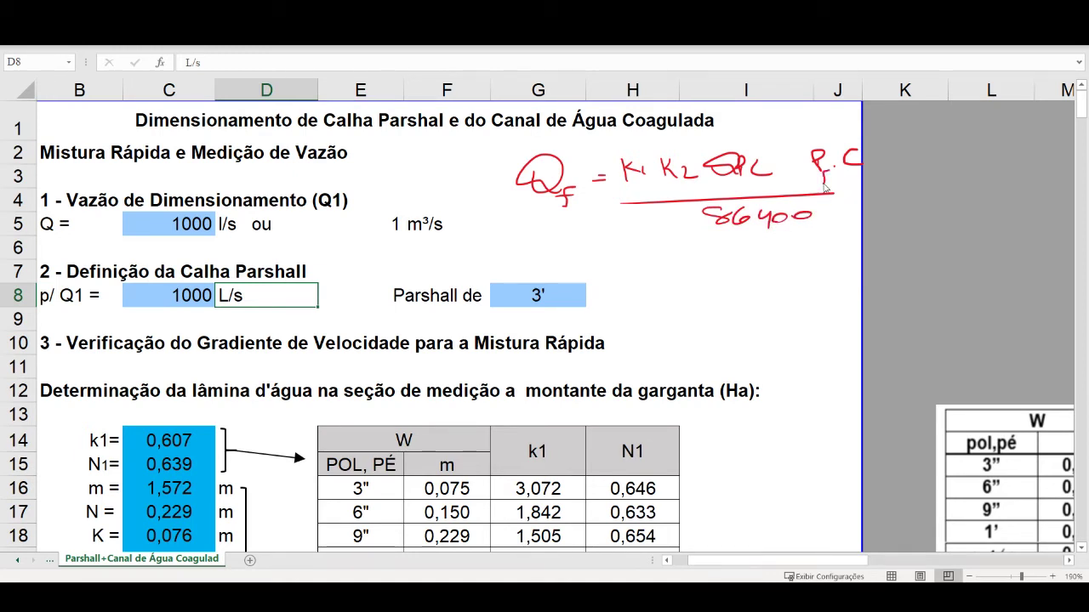